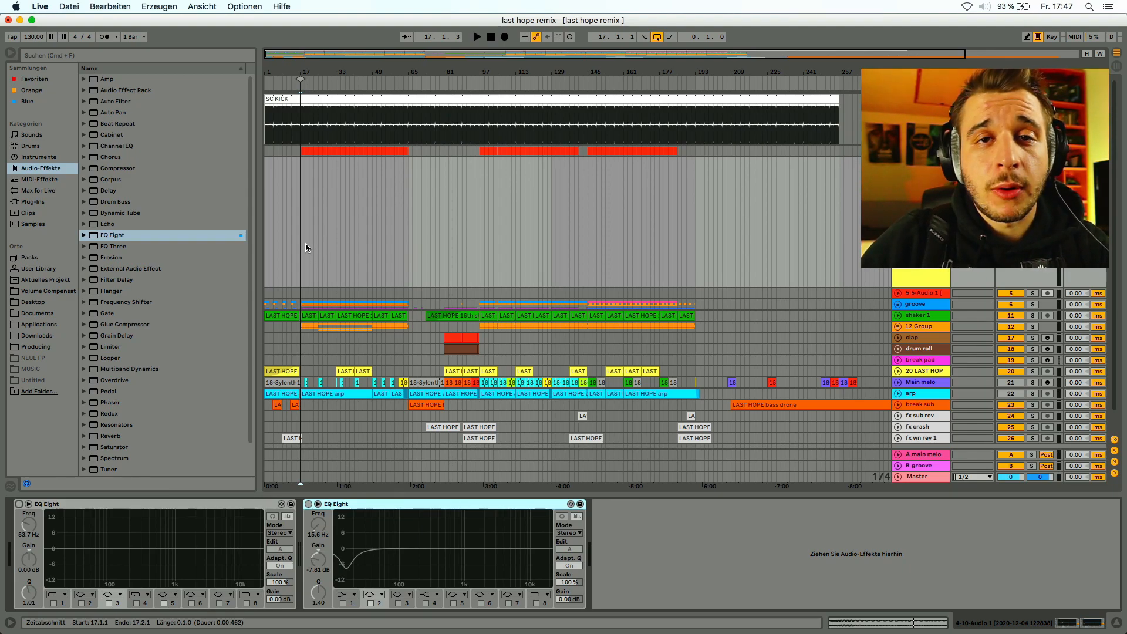
# - Set band 5 of the second EQ Eight to a high cut at 134 Hz, isolating the range above band 4's 65.9 Hz low cut
pyautogui.scroll(5, 305, 247)
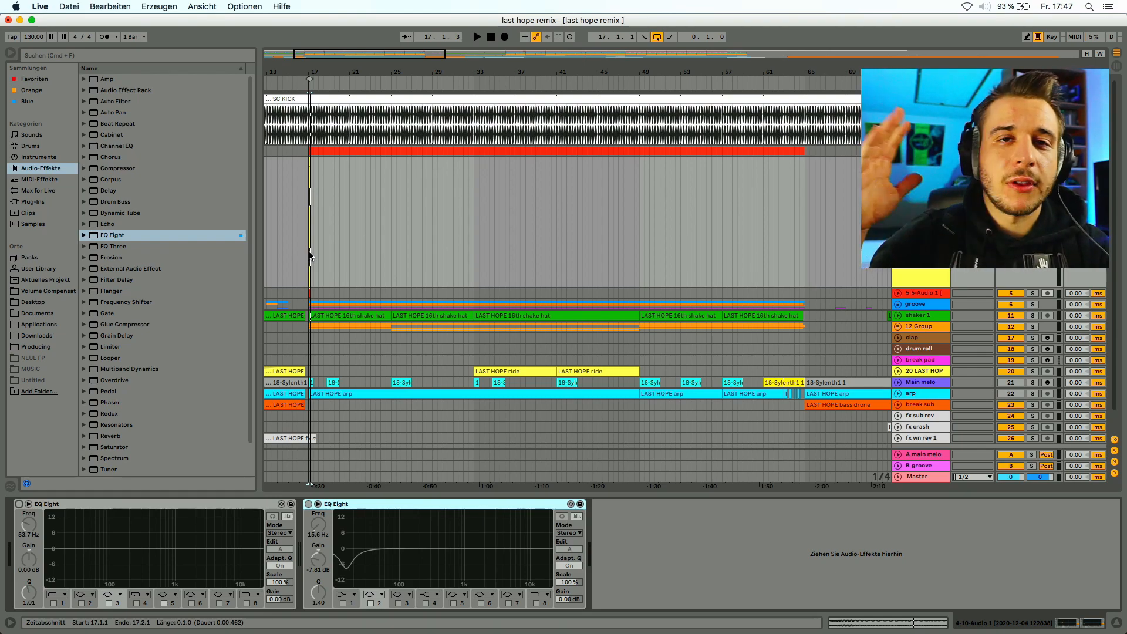
pyautogui.press('z')
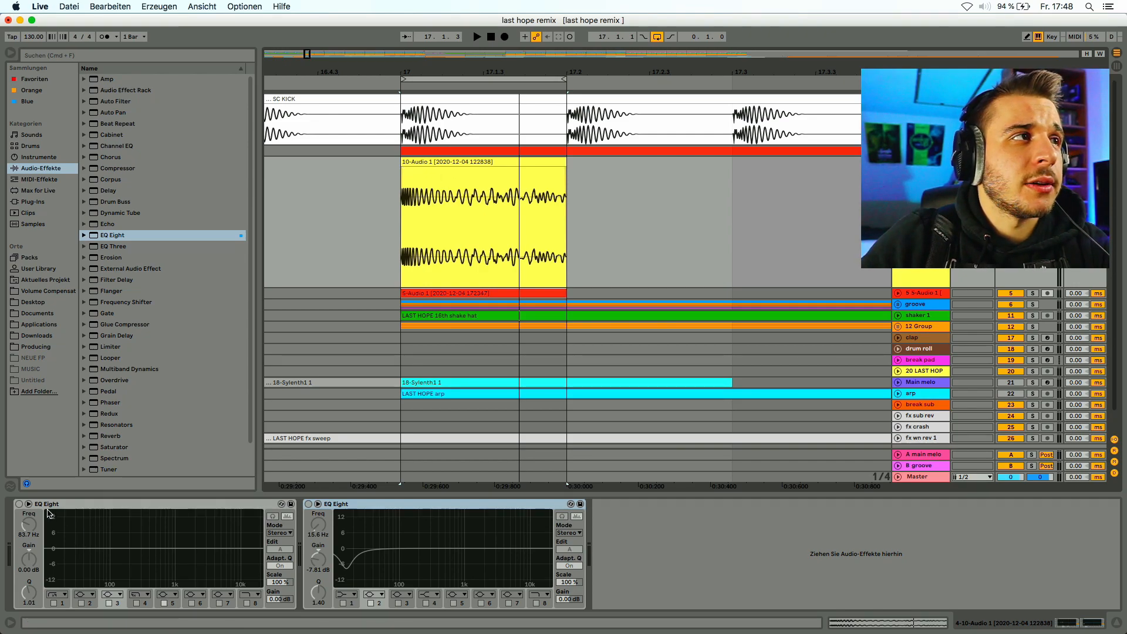
pyautogui.click(28, 503)
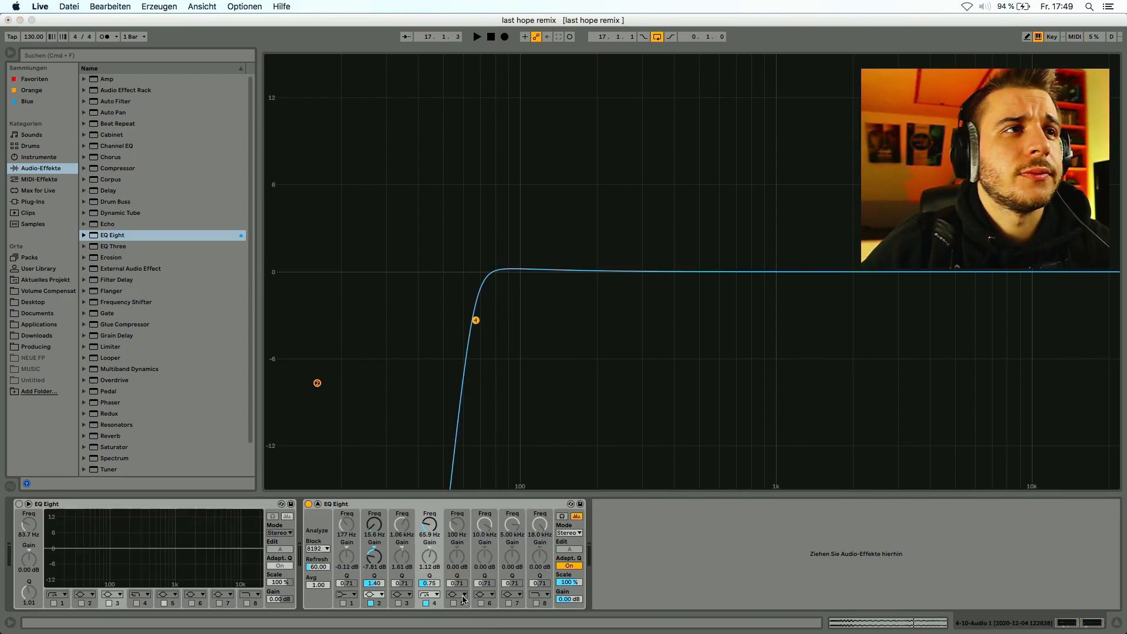
pyautogui.click(461, 594)
pyautogui.click(462, 589)
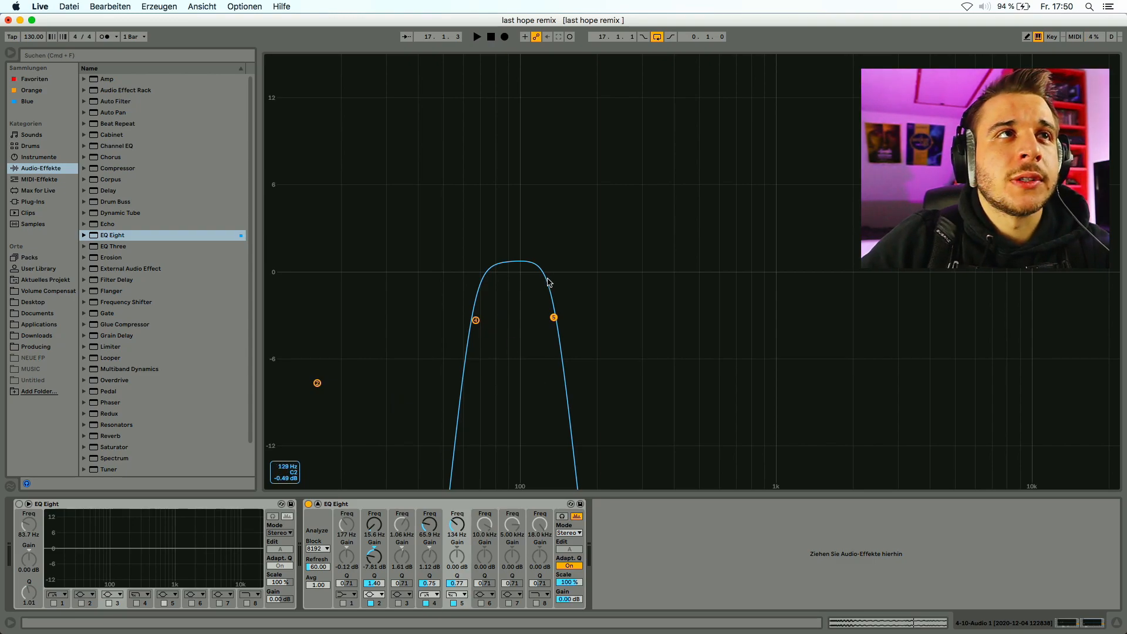
pyautogui.click(317, 504)
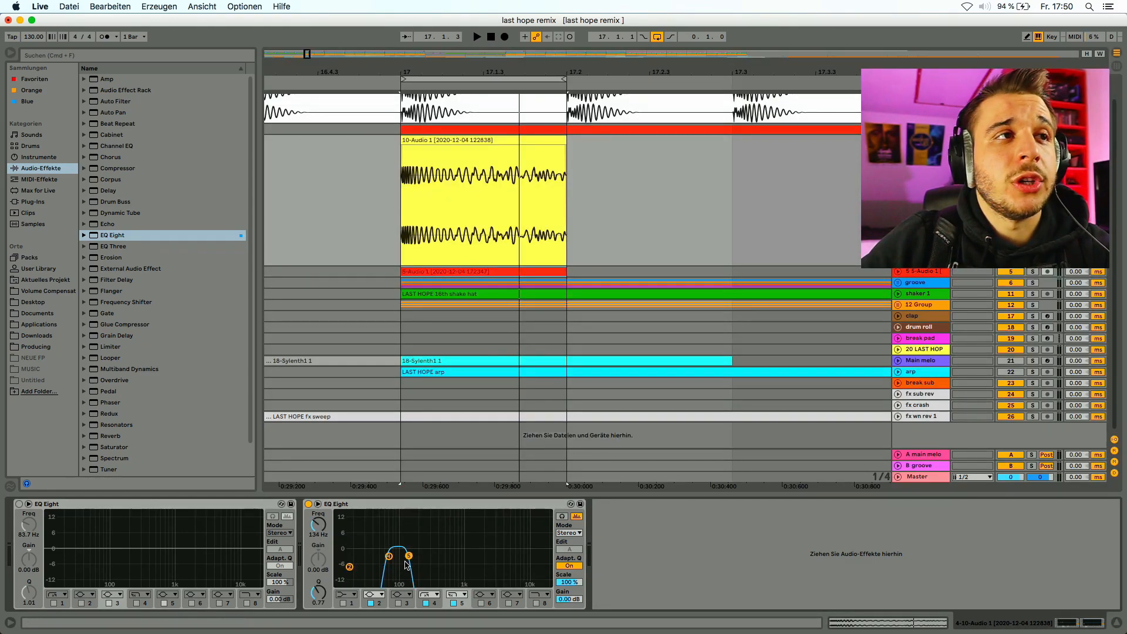
# - Enlarge the yellow 10-Audio 1 track's height and play the looped beat at bar 17
pyautogui.moveTo(925, 267); pyautogui.dragTo(925, 386)
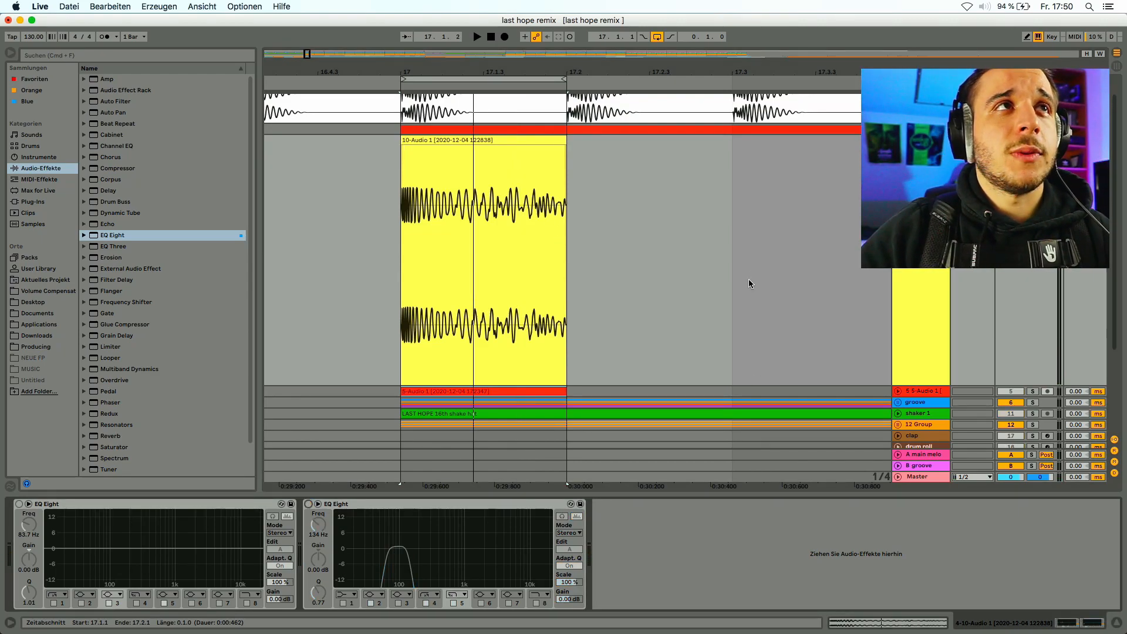
pyautogui.press('space')
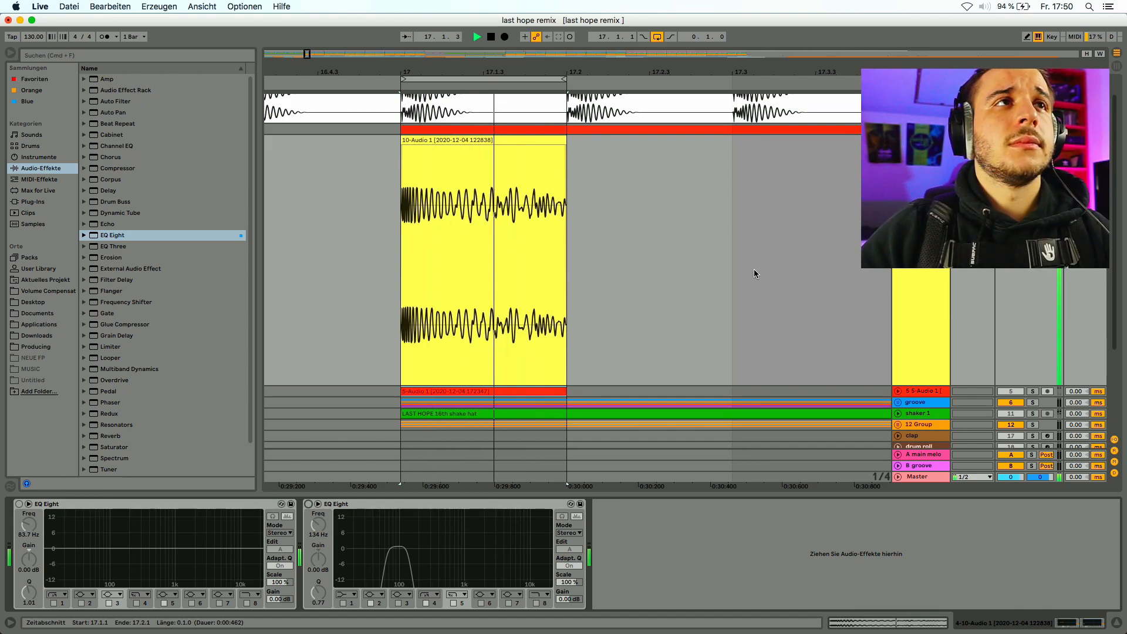
pyautogui.press('space')
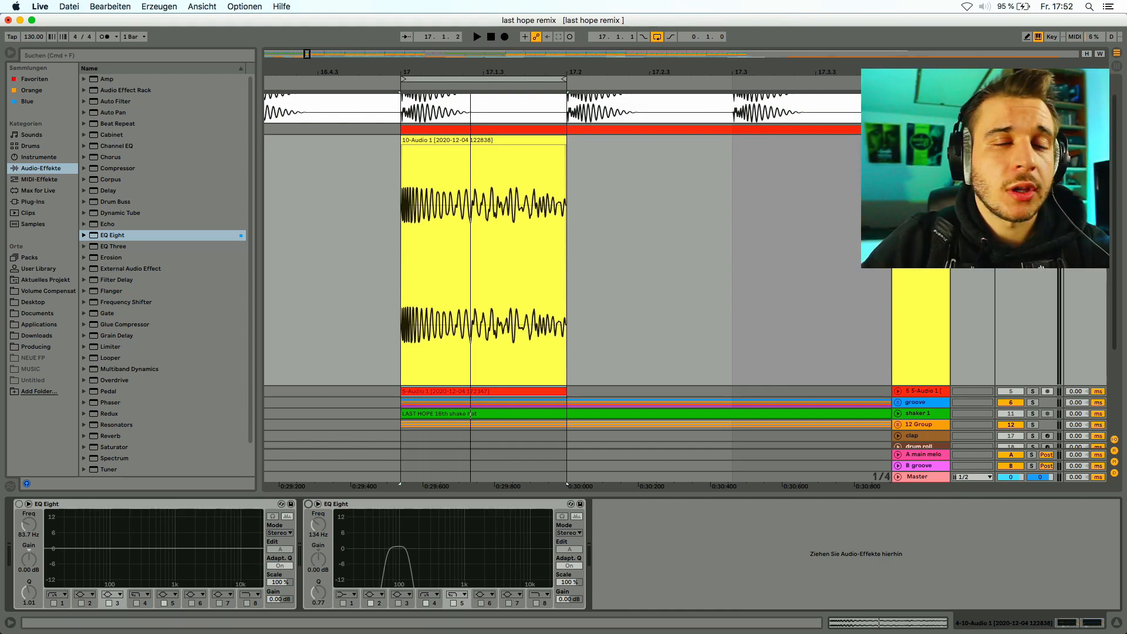
# - Switch on the first EQ Eight and expand its display to examine bands 3 and 5
pyautogui.click(22, 505)
pyautogui.click(20, 503)
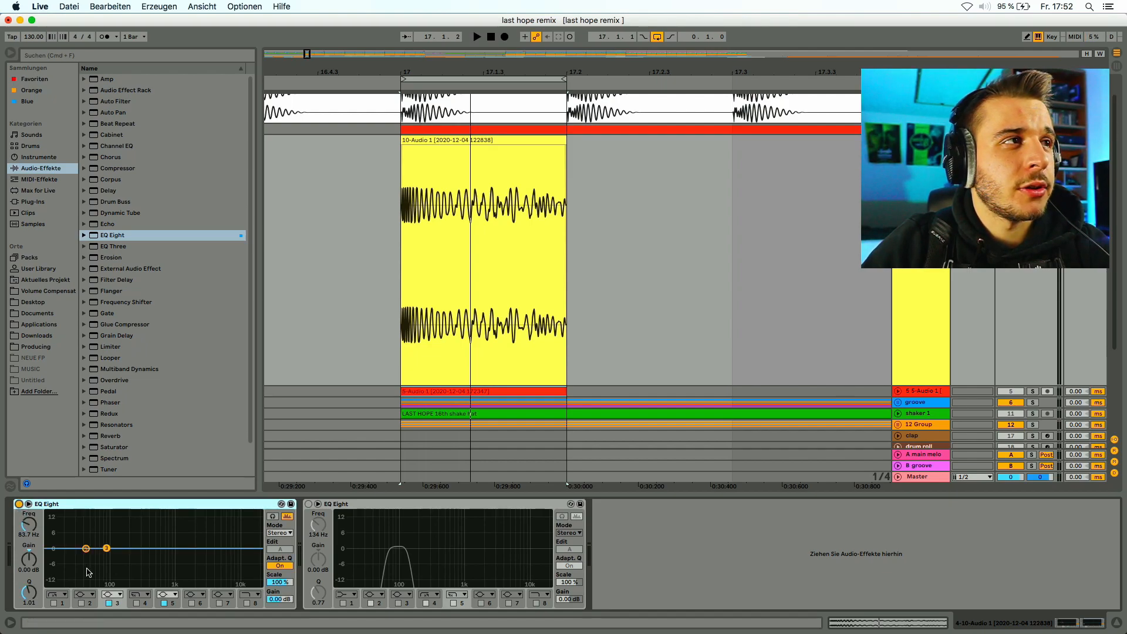
pyautogui.click(28, 504)
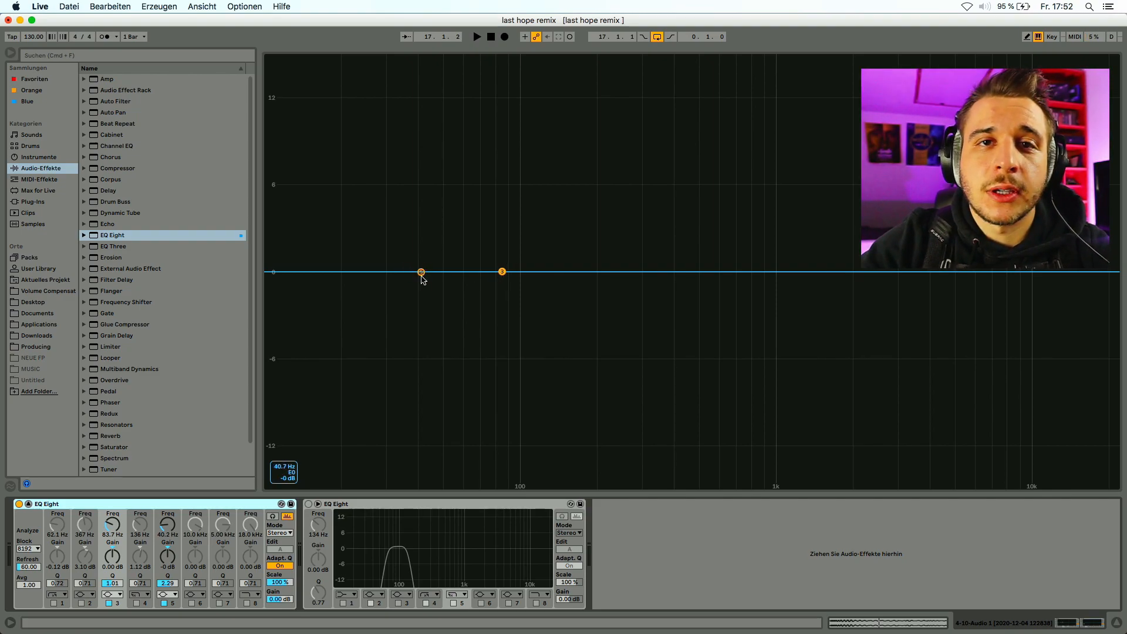
# - Activate the second EQ Eight in place of the first, with its bands 4 and 5 switched off
pyautogui.click(308, 504)
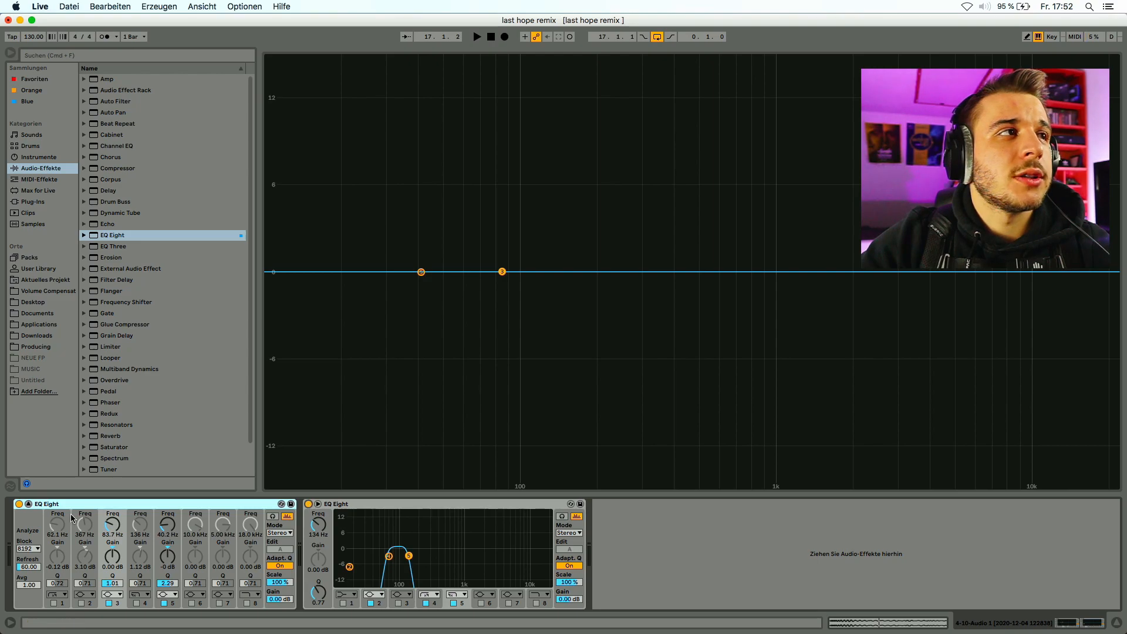
pyautogui.click(18, 504)
pyautogui.click(317, 503)
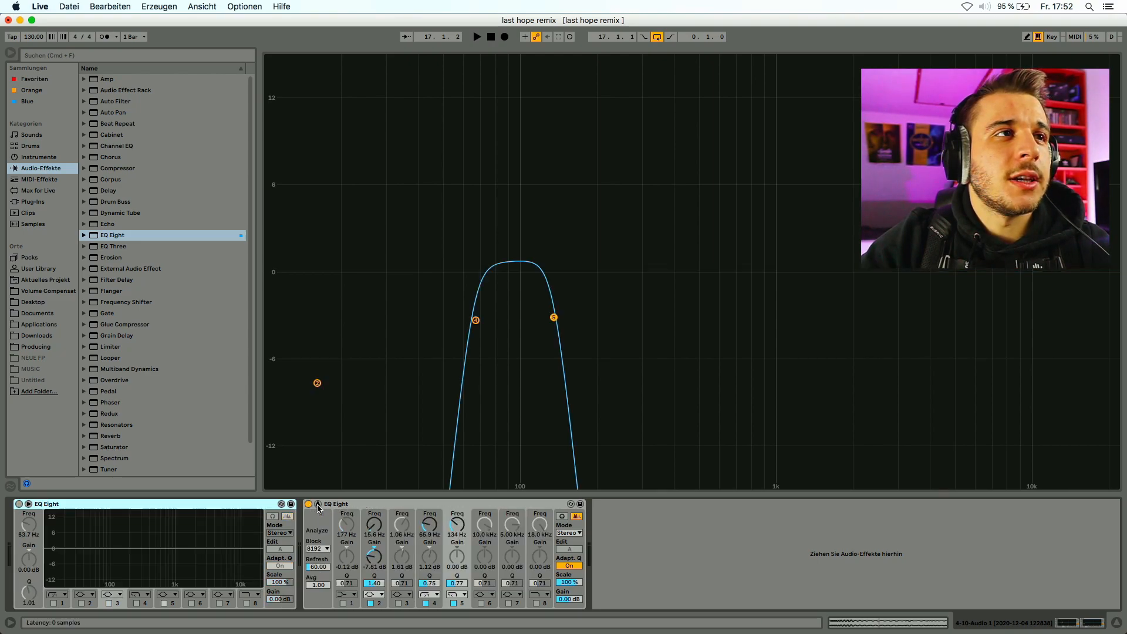
pyautogui.click(317, 505)
pyautogui.click(426, 603)
pyautogui.click(453, 603)
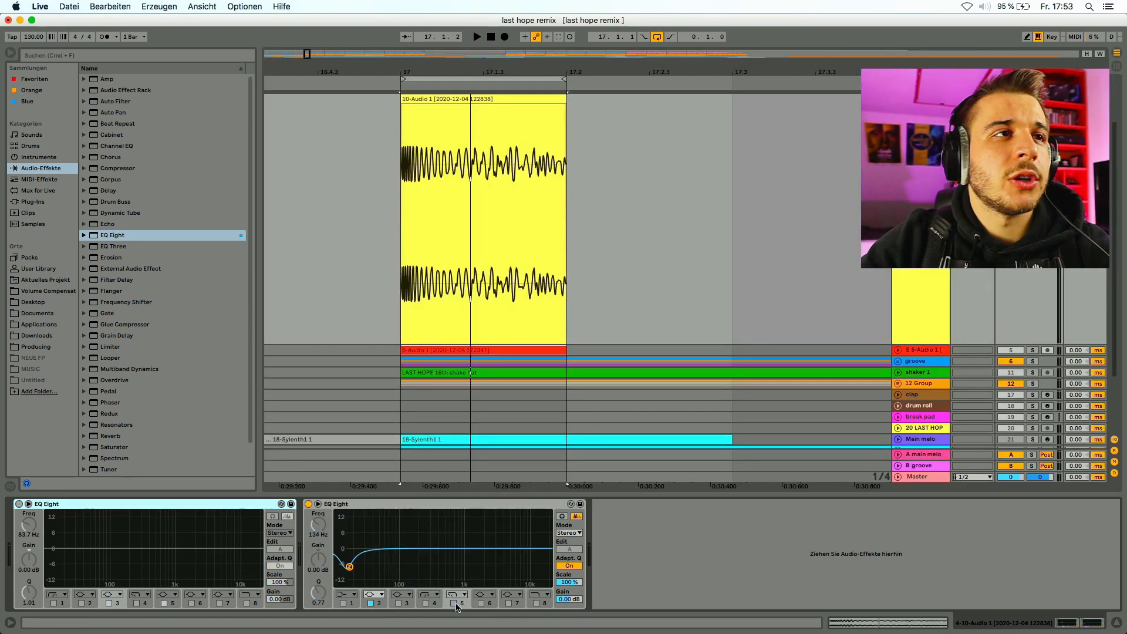
# - Play the looped beat through the second EQ Eight, and switch the first EQ Eight back on
pyautogui.click(530, 122)
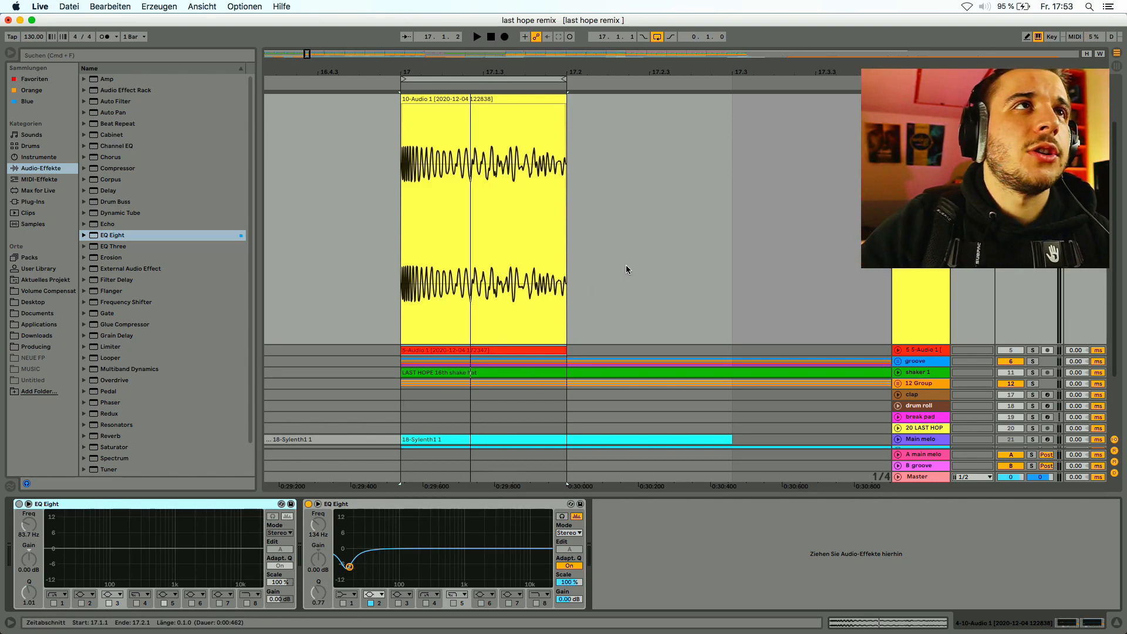
pyautogui.press('space')
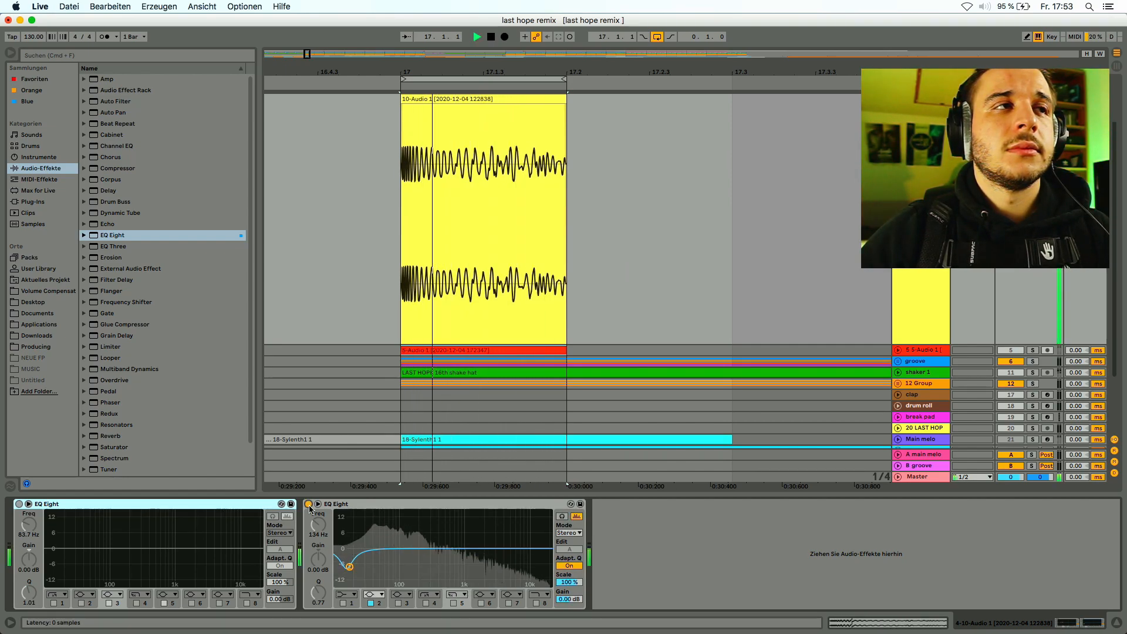
pyautogui.press('space')
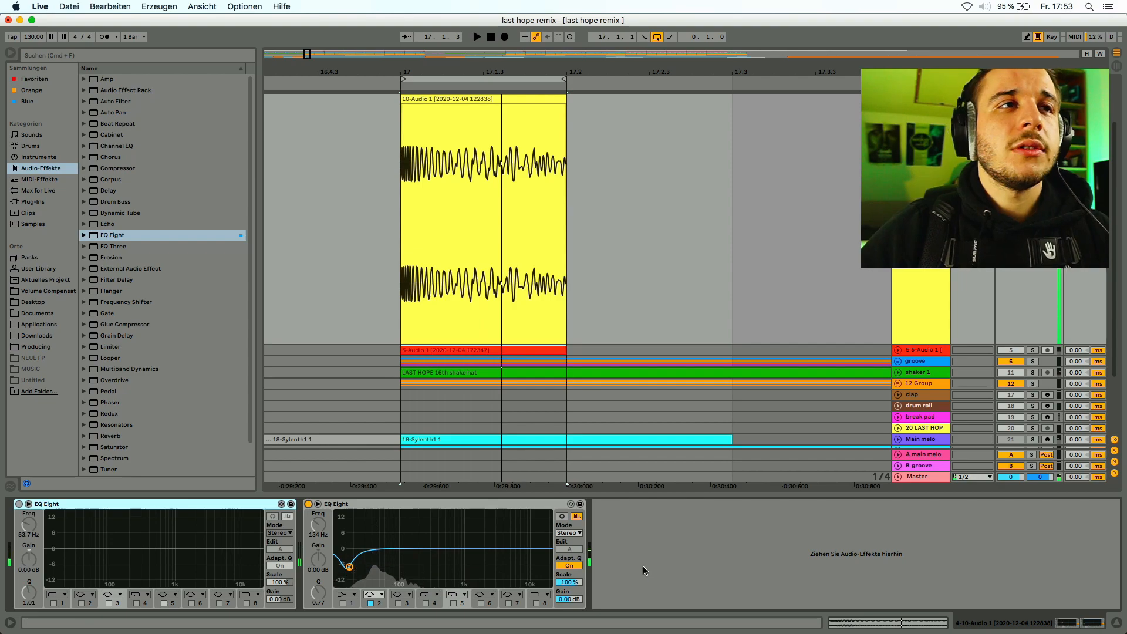
pyautogui.click(19, 504)
# - Add the Max for Live Envelope Follower to the SC KICK track
pyautogui.scroll(-3, 810, 319)
pyautogui.scroll(5, 812, 308)
pyautogui.click(920, 100)
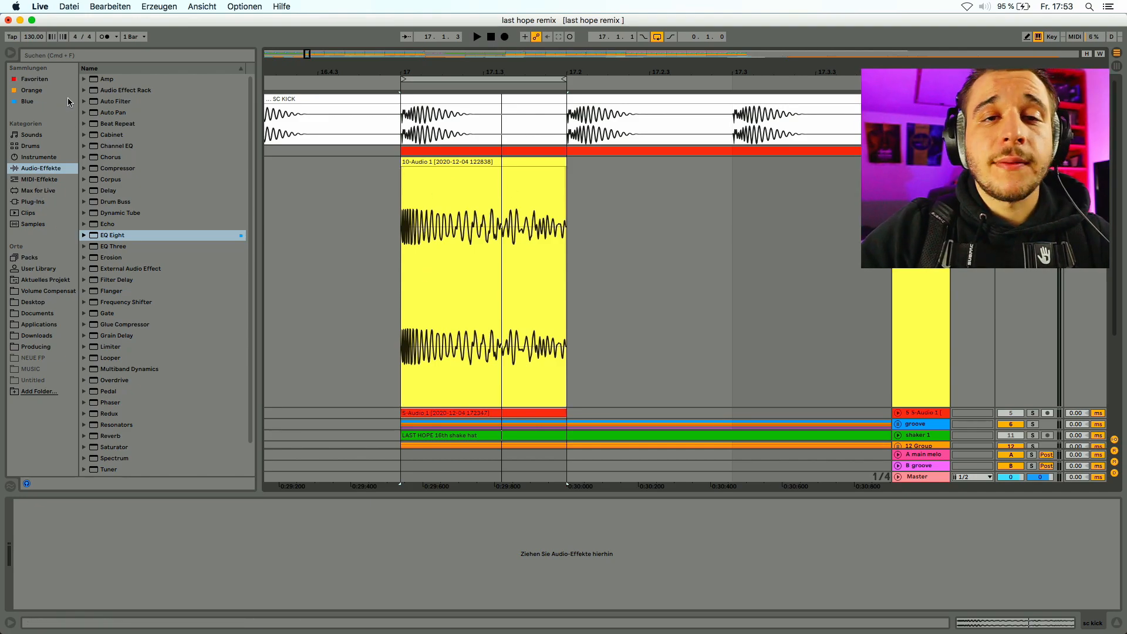
pyautogui.click(45, 193)
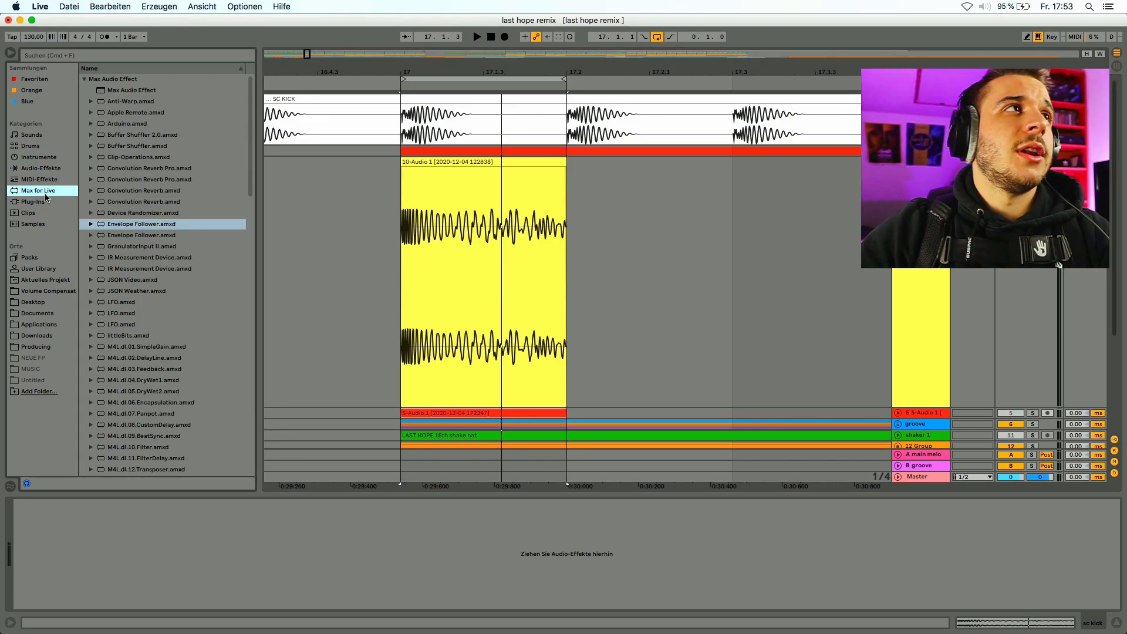
pyautogui.click(152, 225)
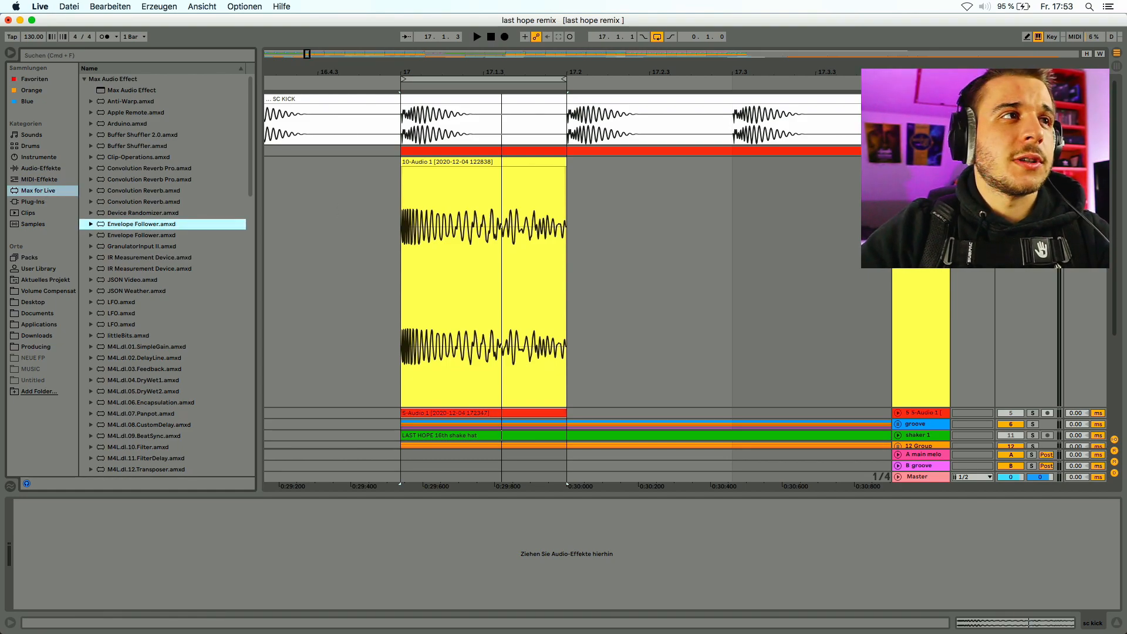
pyautogui.press('Return')
# - Map the Envelope Follower to the gain of band 3 in the yellow audio track's first EQ Eight
pyautogui.click(51, 519)
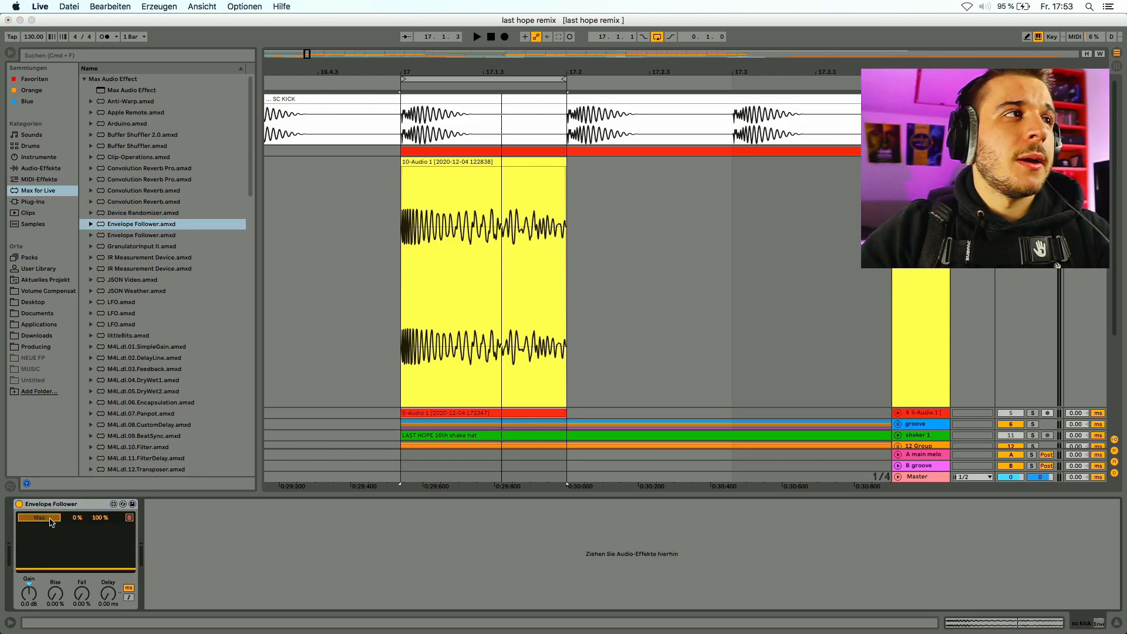
pyautogui.click(717, 209)
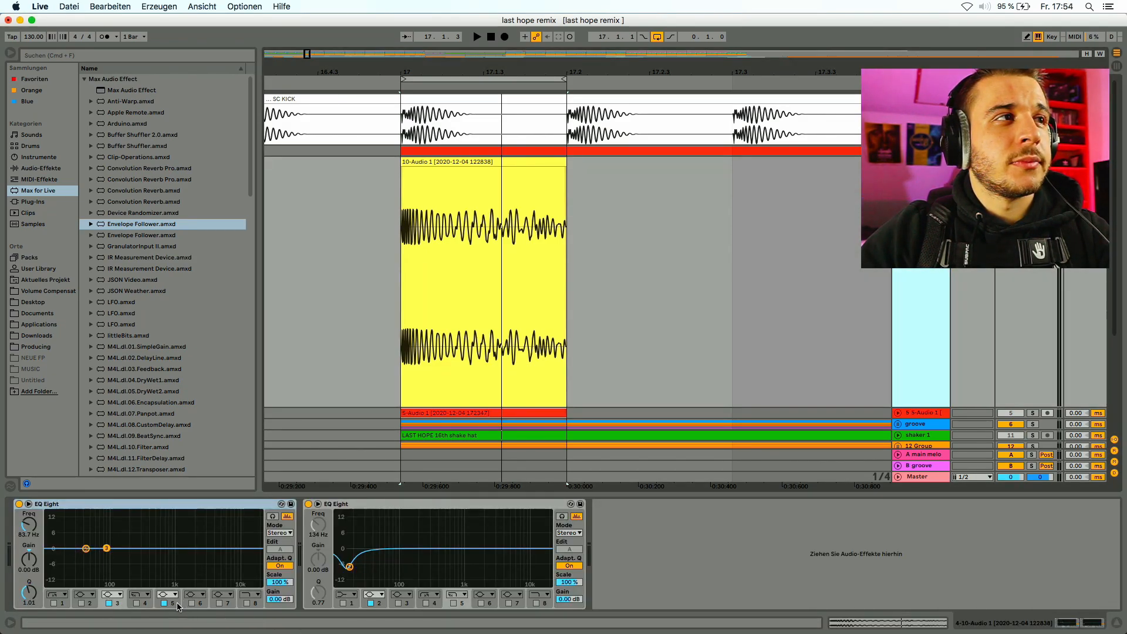
pyautogui.moveTo(34, 569); pyautogui.dragTo(33, 605)
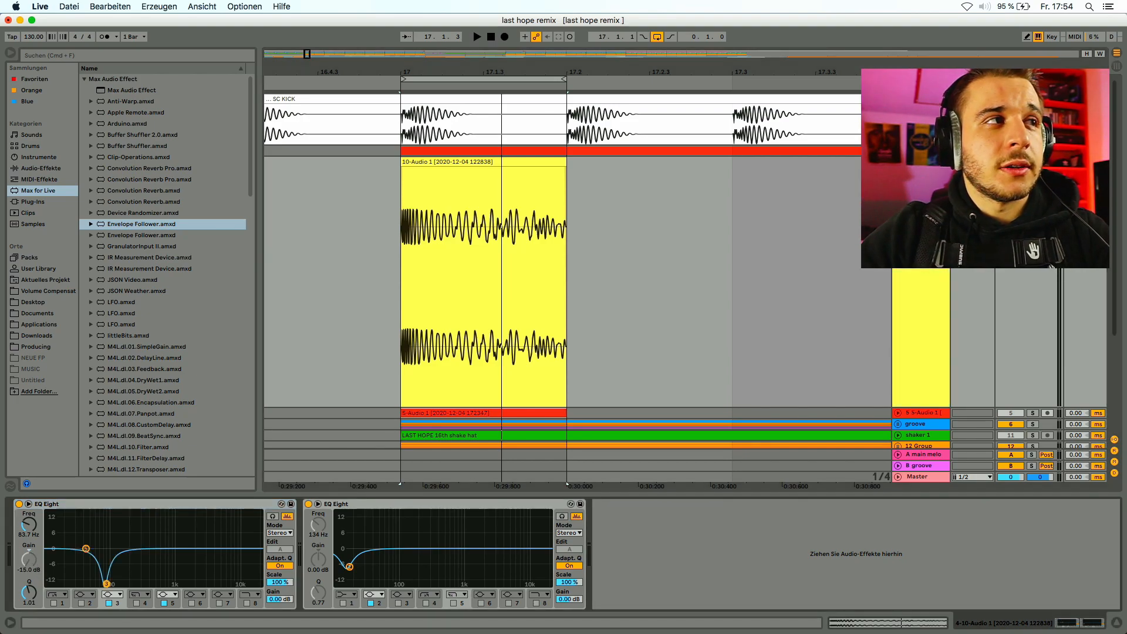
# - Set the Envelope Follower's 3 Gain A mapping range to a minimum of 50 % and a maximum of 90 %
pyautogui.click(920, 101)
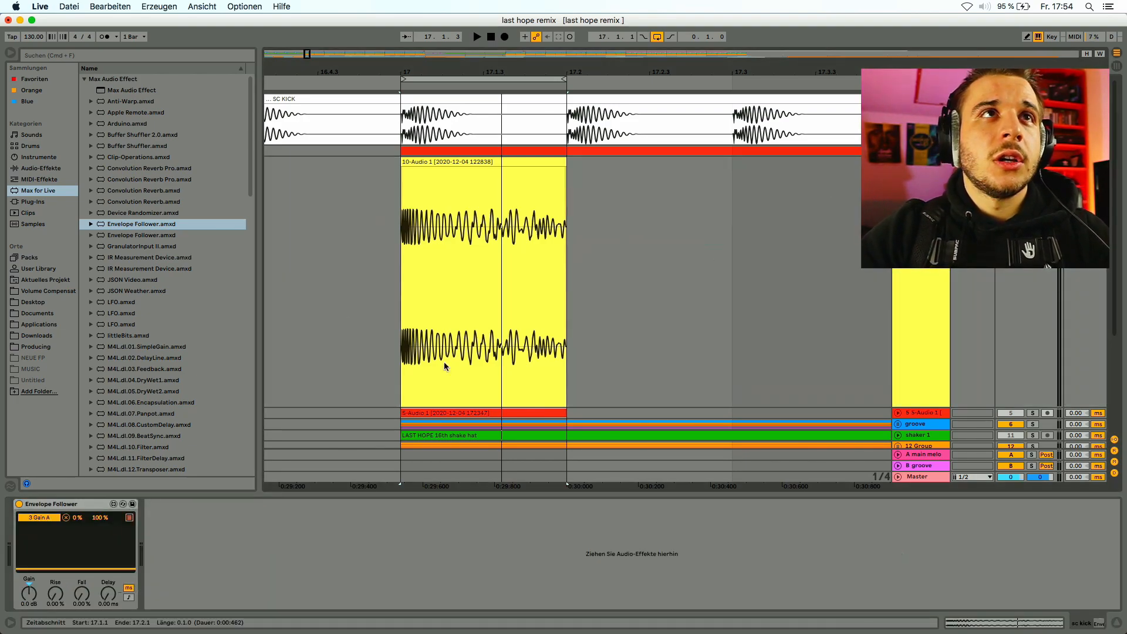
pyautogui.click(79, 520)
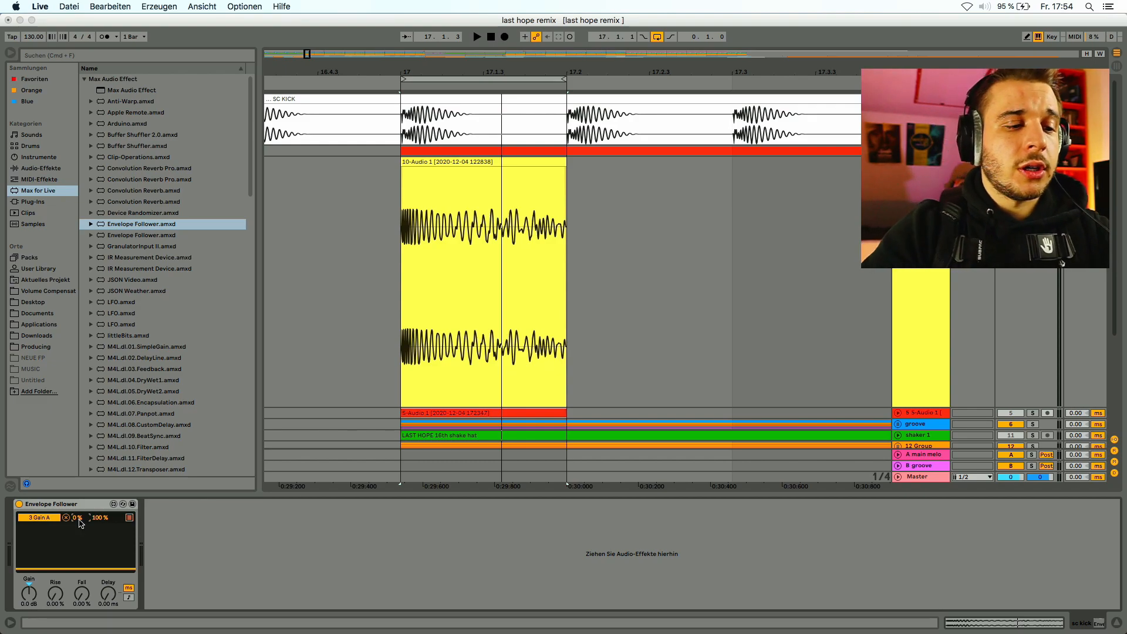
pyautogui.write('50')
pyautogui.press('Return')
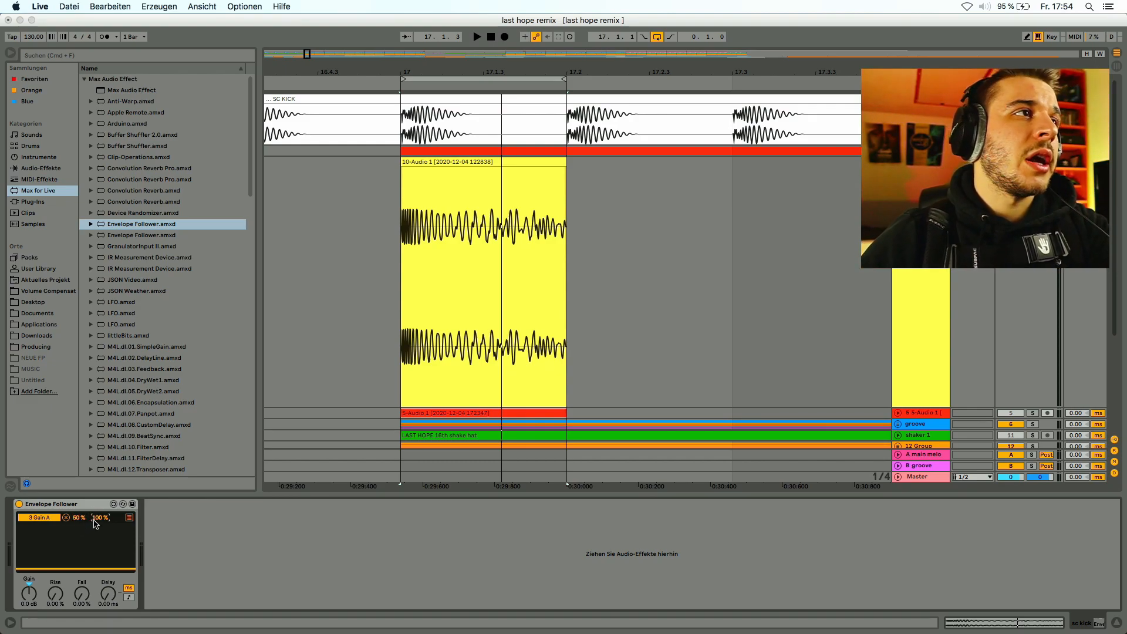
pyautogui.write('0')
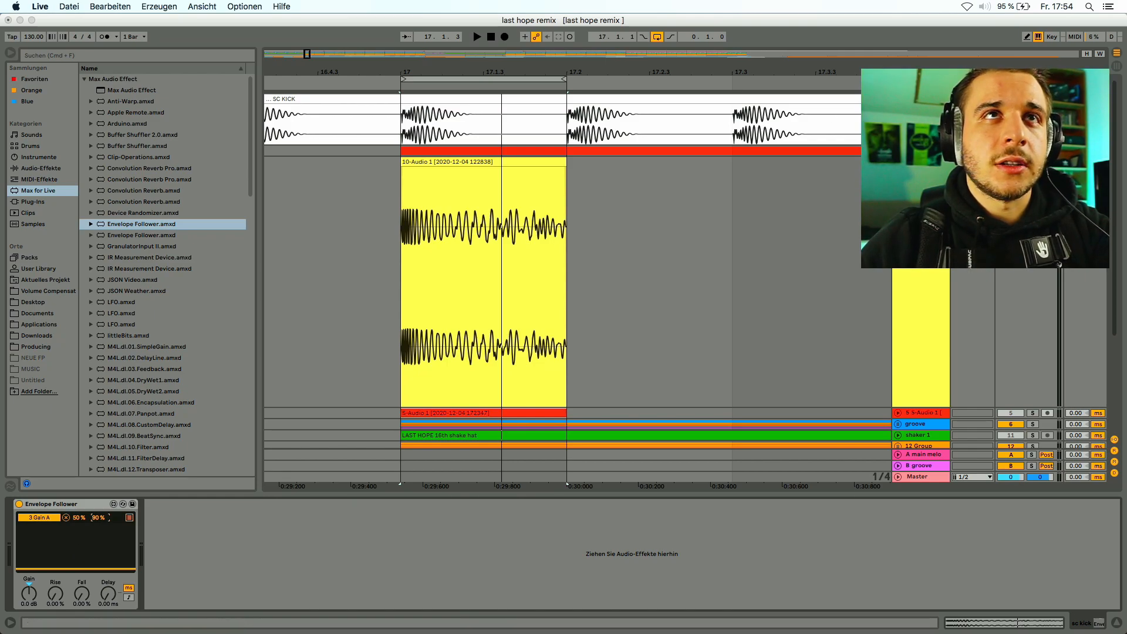
# - Play the loop on the yellow audio track and compare the sound with the first EQ Eight bypassed and active
pyautogui.click(920, 176)
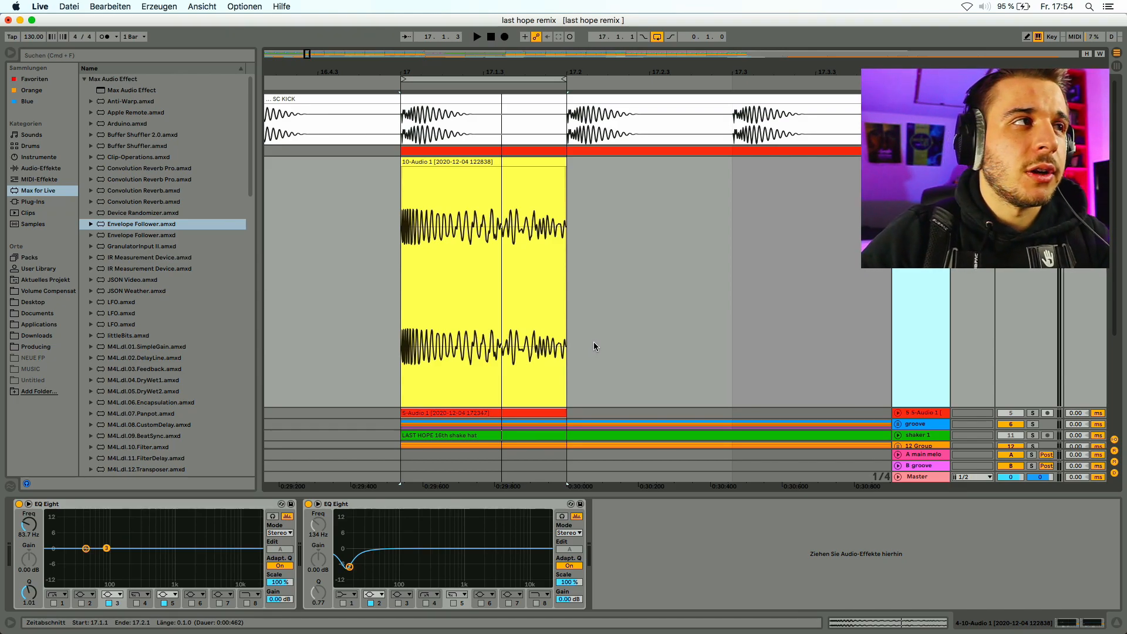
pyautogui.press('space')
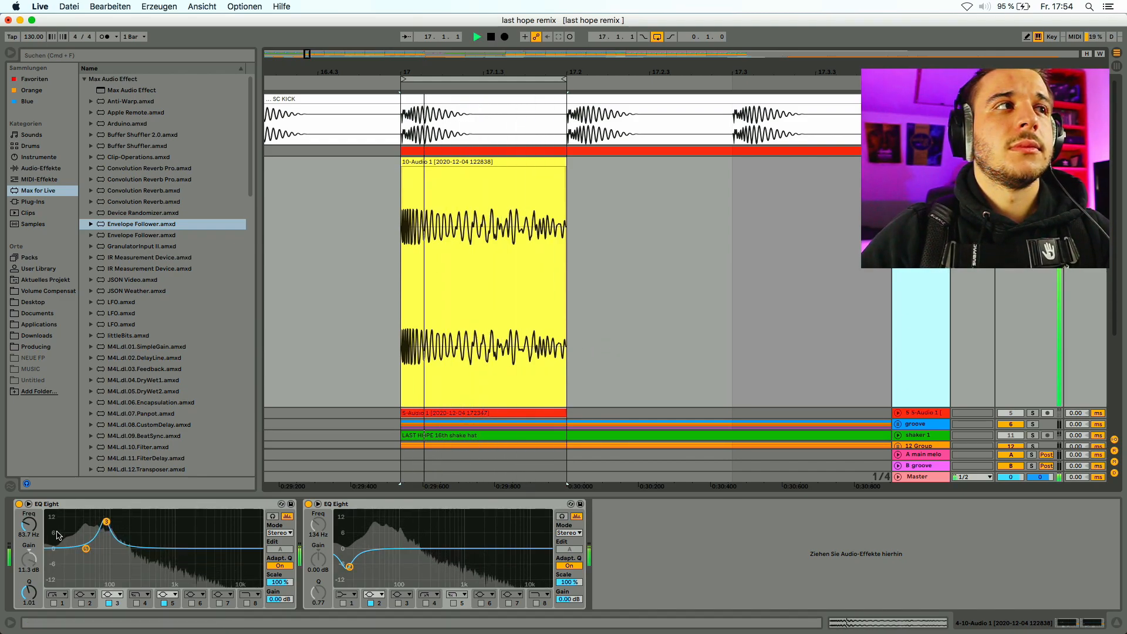
pyautogui.click(20, 506)
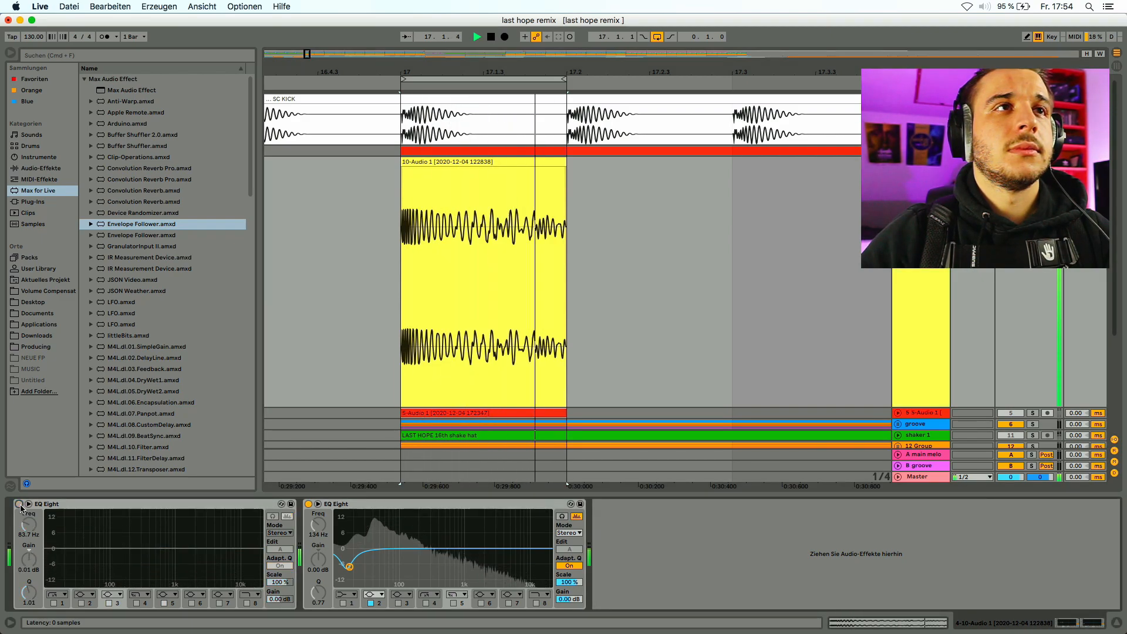
pyautogui.click(19, 505)
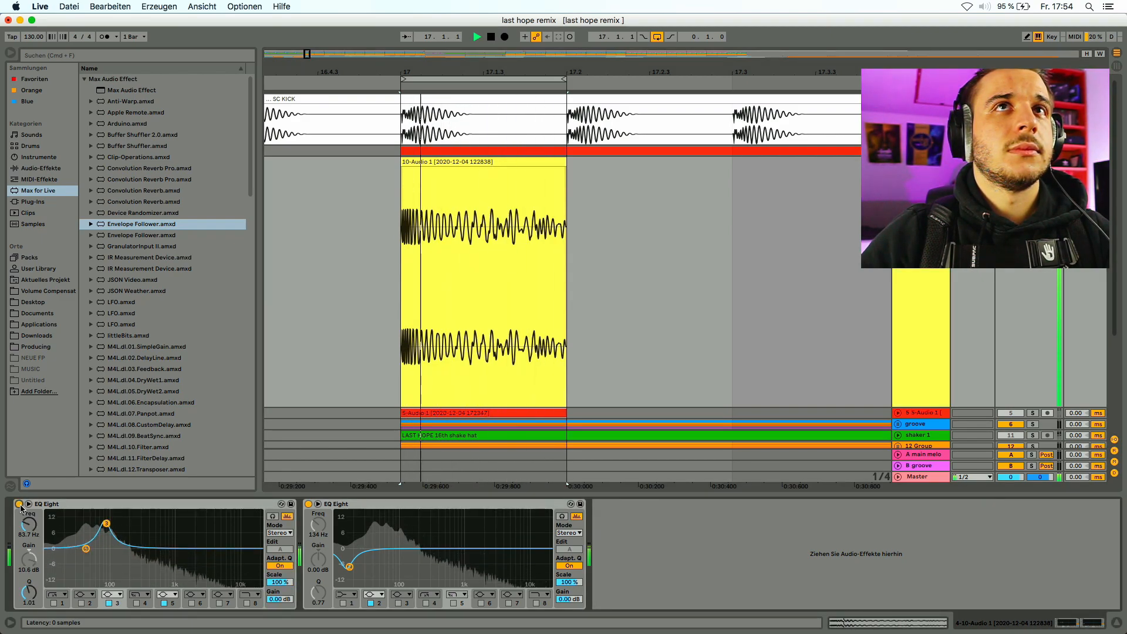
pyautogui.press('space')
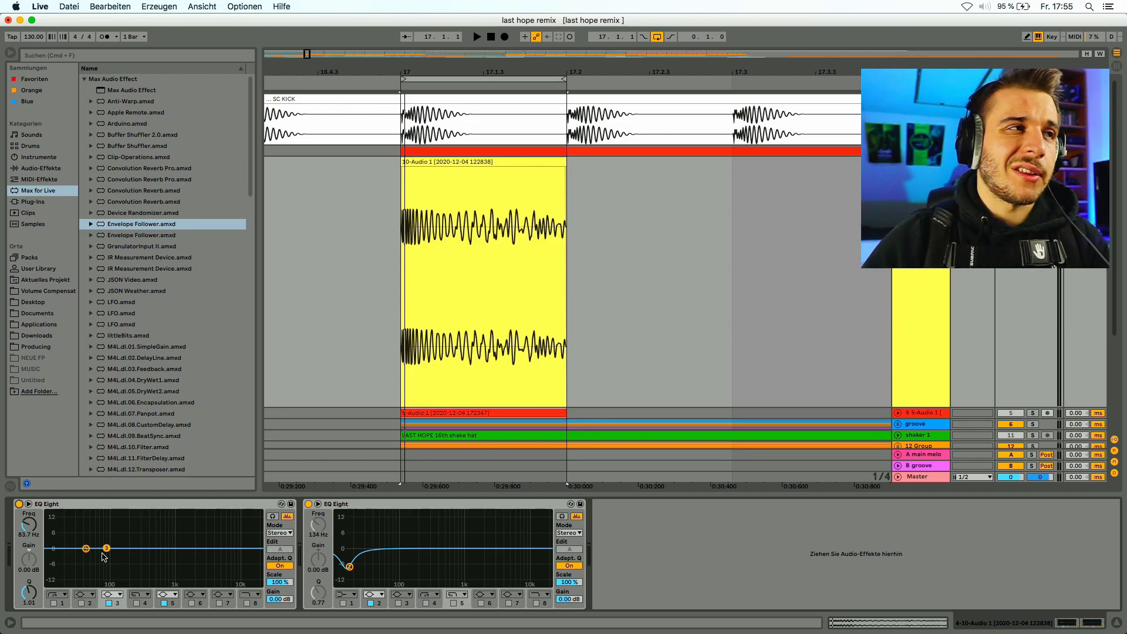
# - Map the Envelope Follower's second slot to the gain of band 5 in the yellow audio track's first EQ Eight
pyautogui.press('Up')
pyautogui.click(129, 517)
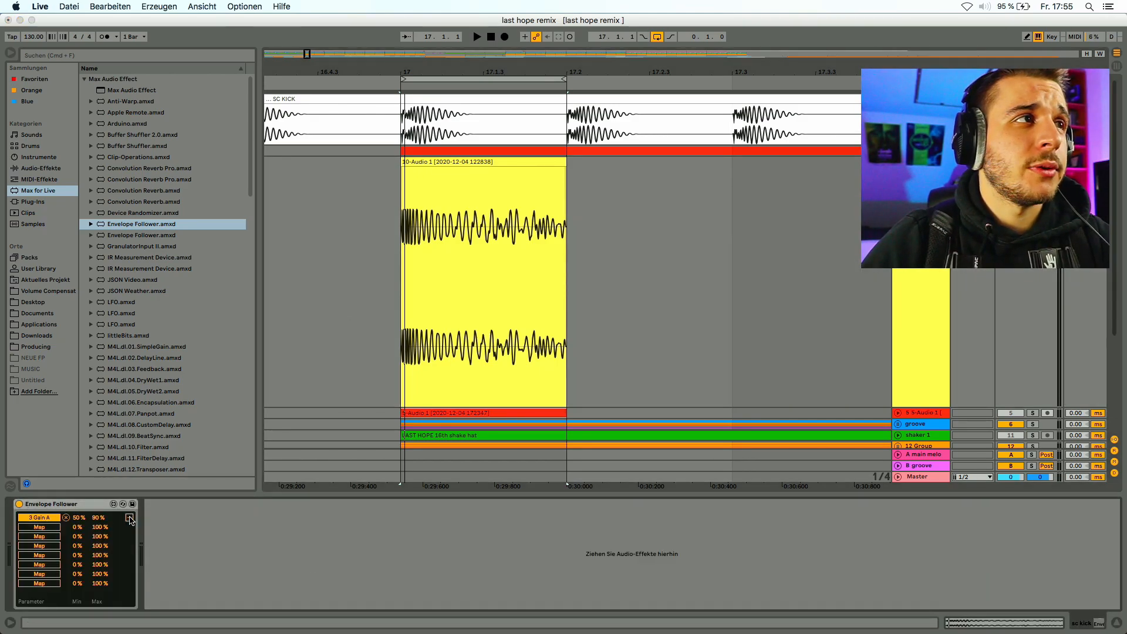
pyautogui.click(785, 301)
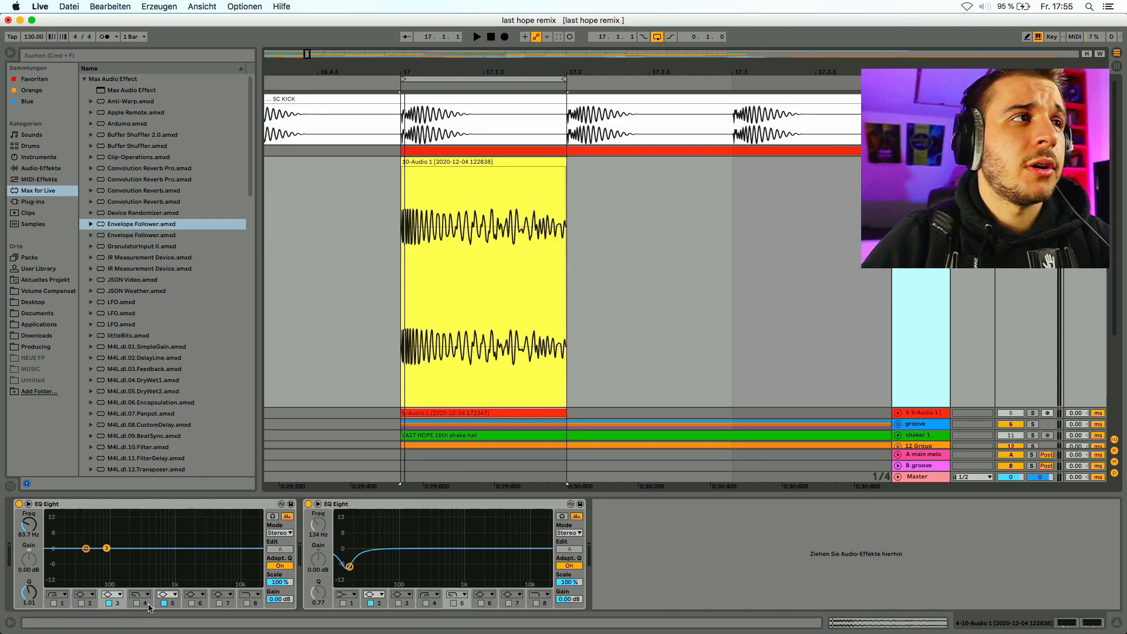
pyautogui.click(170, 605)
pyautogui.moveTo(29, 564); pyautogui.dragTo(28, 617)
# - Set the minimum of the Envelope Follower's 5 Gain A mapping to 50 %
pyautogui.click(921, 100)
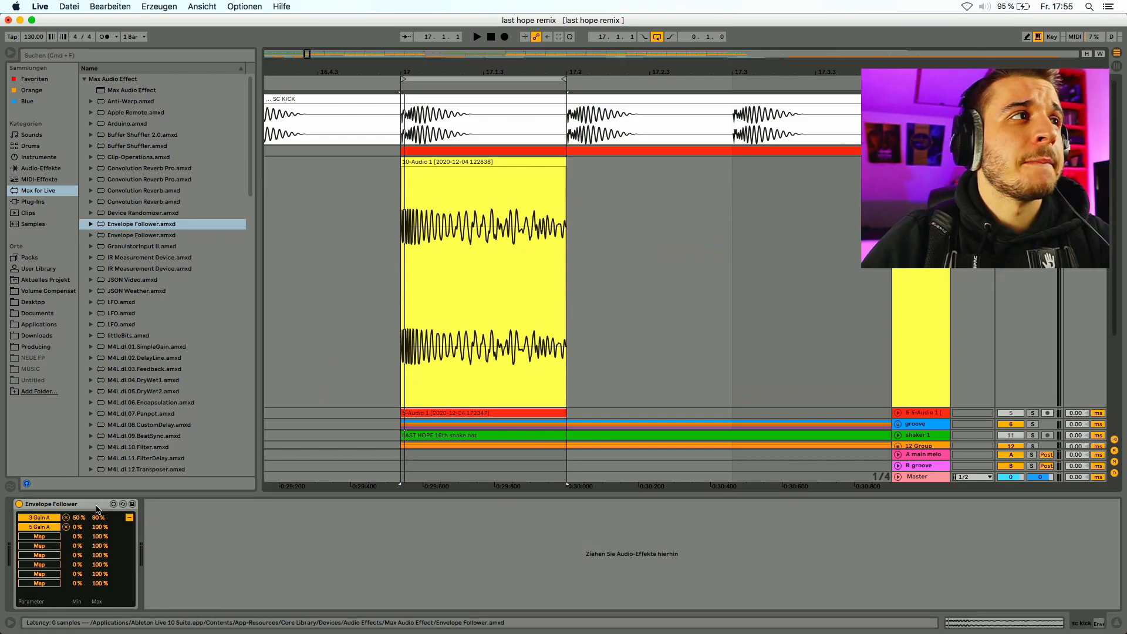
pyautogui.click(78, 527)
pyautogui.write('50')
pyautogui.press('Return')
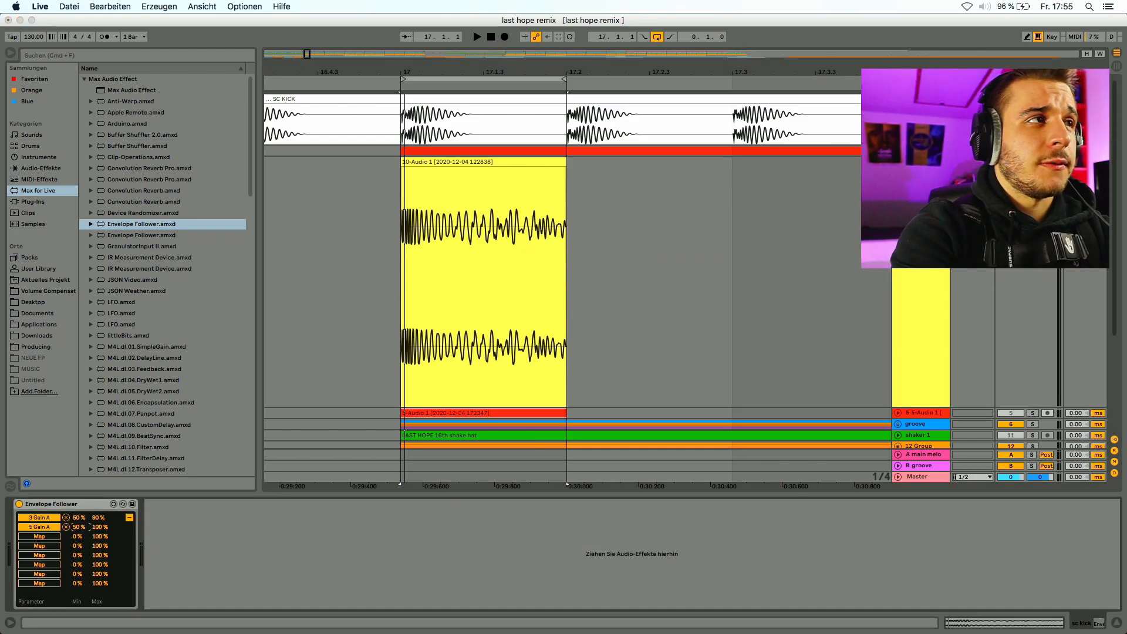
# - Set the maximum of the Envelope Follower's 5 Gain A mapping to 25 %
pyautogui.click(99, 527)
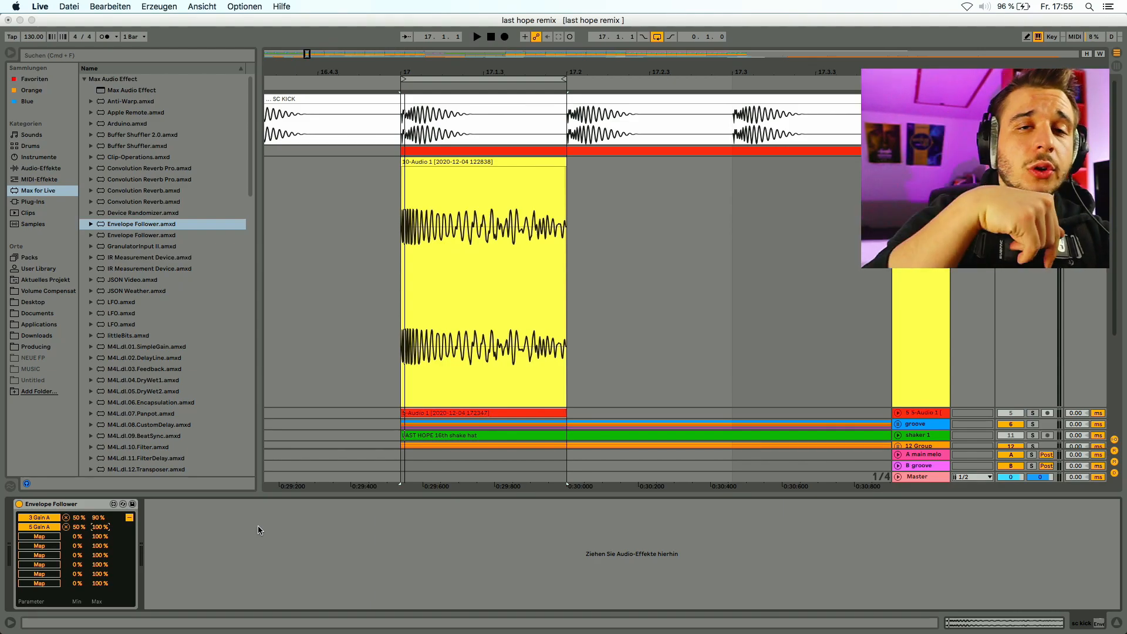
pyautogui.write('25')
pyautogui.press('Return')
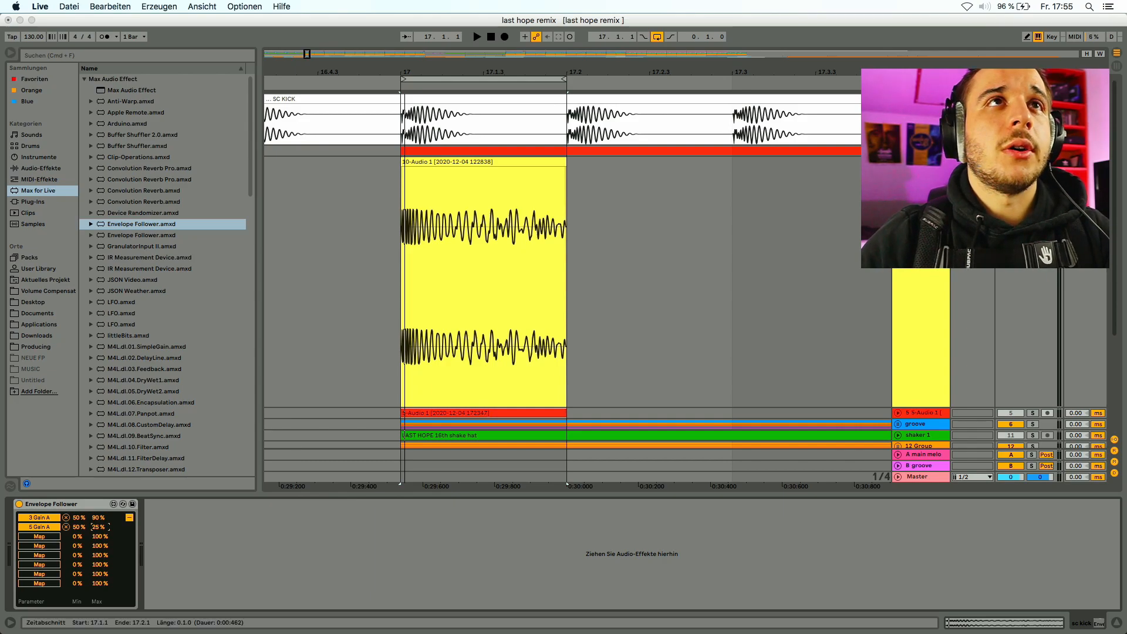
# - Play the yellow audio track's loop and compare its first EQ Eight bypassed and active with the new gain mapping
pyautogui.click(732, 466)
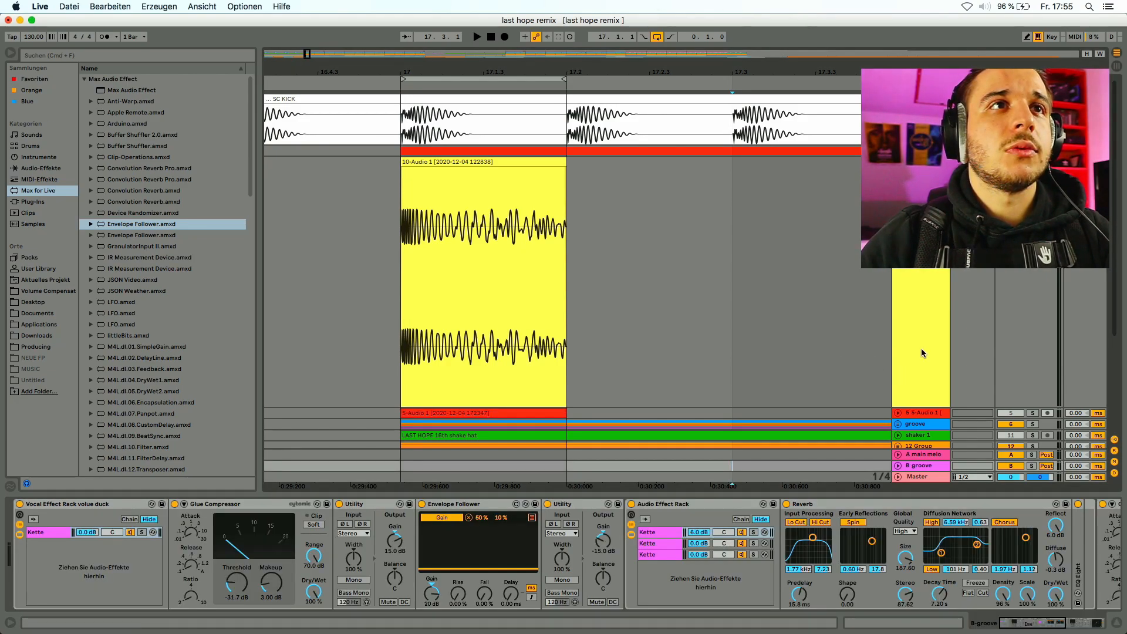
pyautogui.click(928, 317)
pyautogui.press('space')
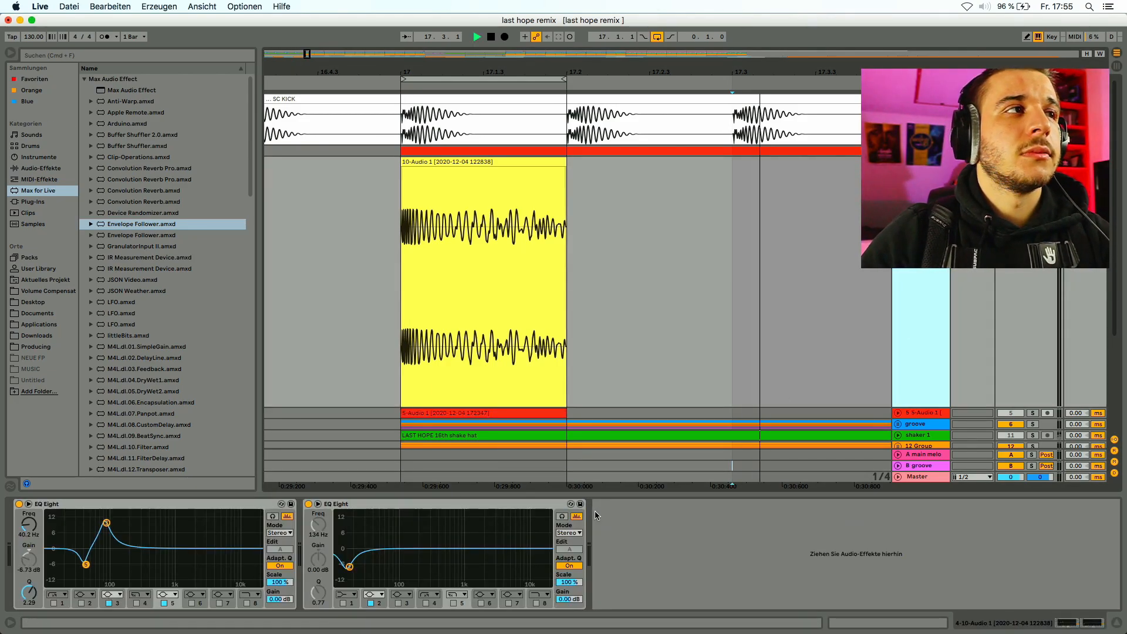
pyautogui.click(447, 162)
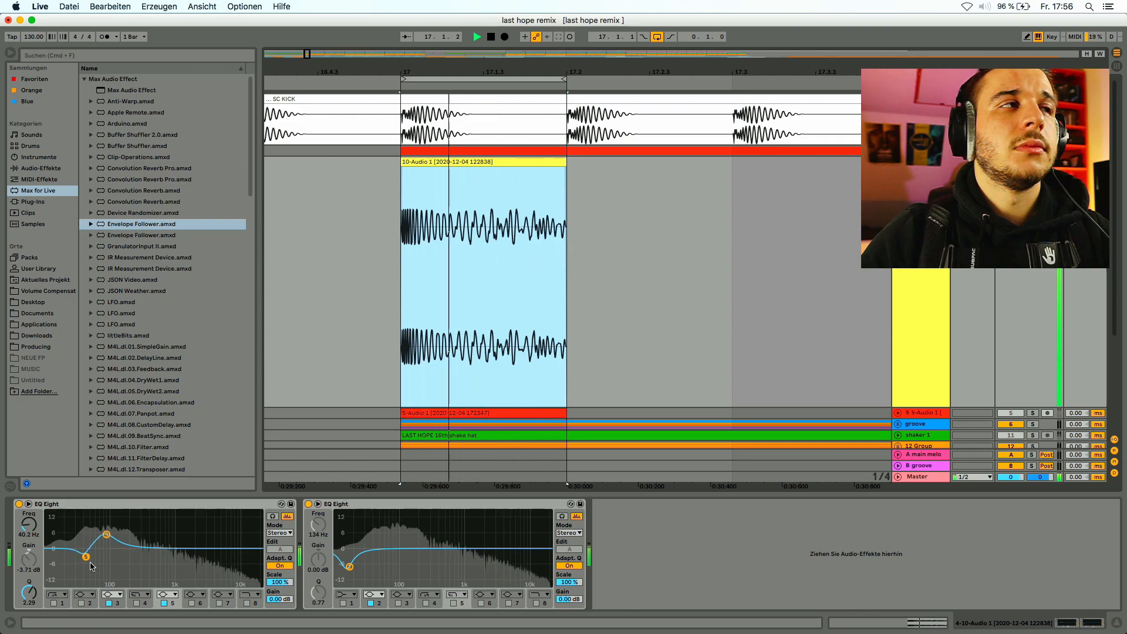
pyautogui.click(19, 504)
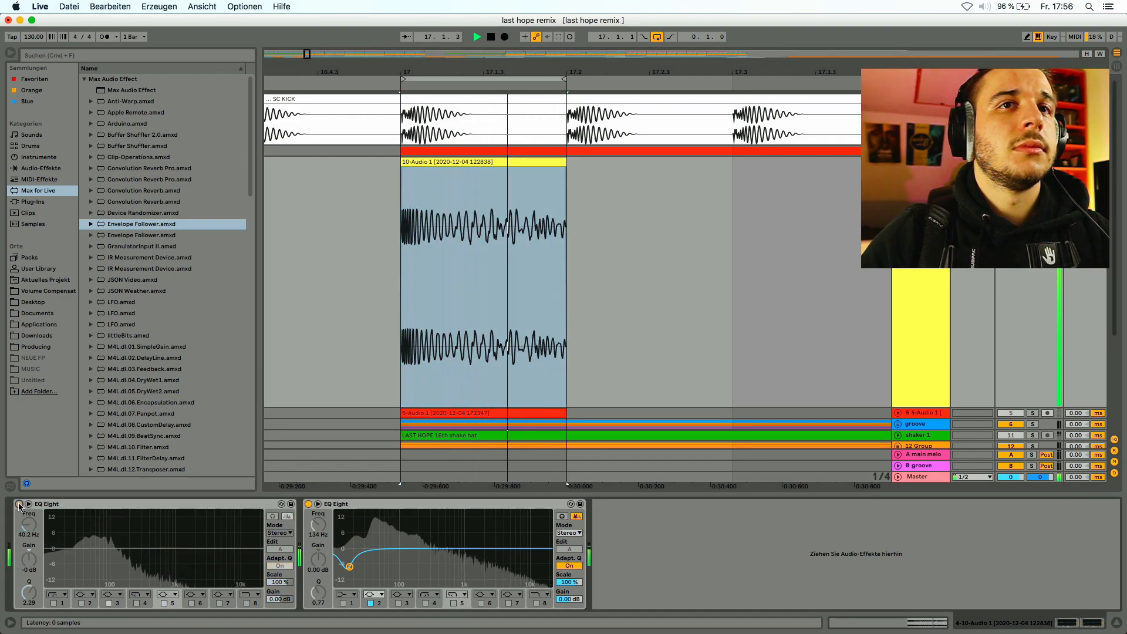
pyautogui.click(18, 504)
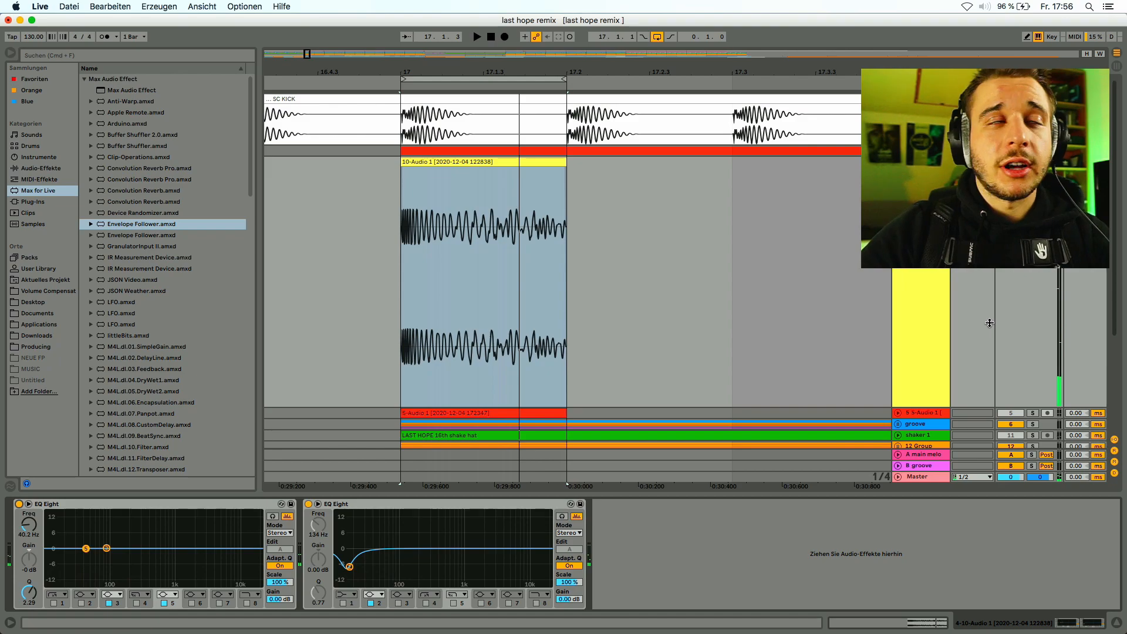
# - Route the yellow audio track's output to the red audio track and unfold the red track
pyautogui.click(921, 161)
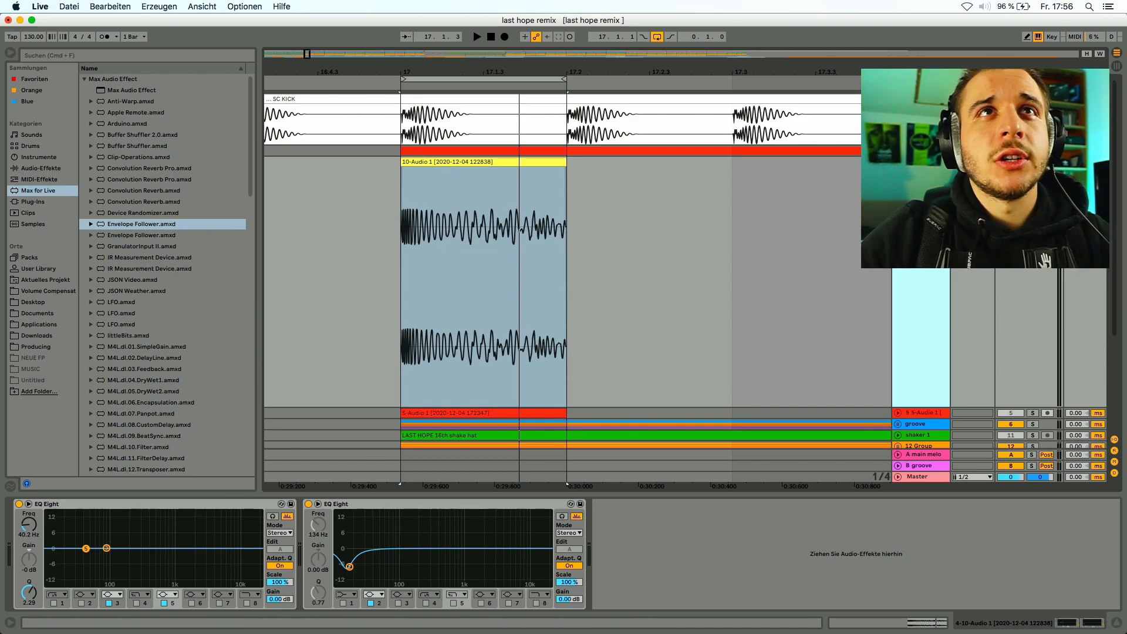
pyautogui.click(973, 192)
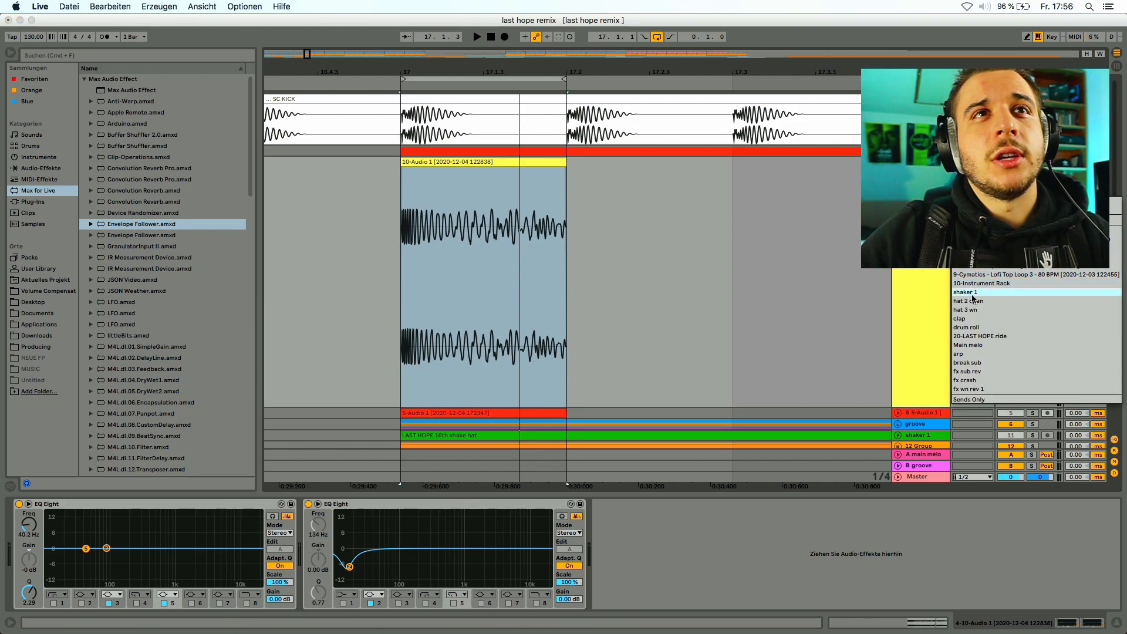
pyautogui.click(931, 401)
pyautogui.click(898, 413)
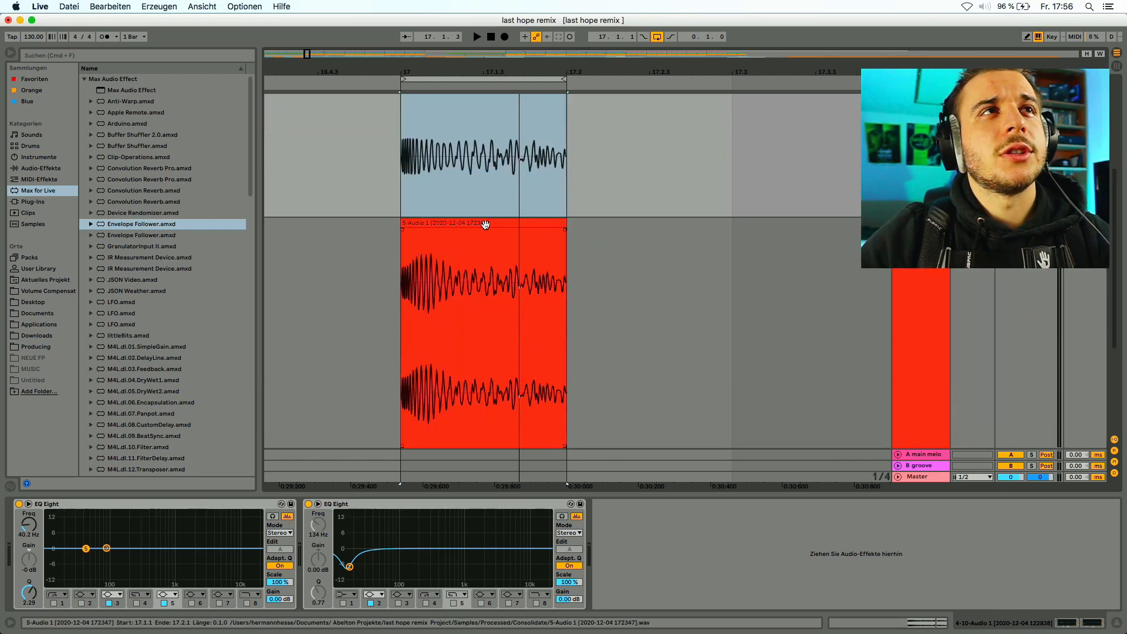
# - Move the red track's existing clip to start at 17.3.1 and place the insert marker at 17.1.1
pyautogui.moveTo(484, 244); pyautogui.dragTo(816, 249)
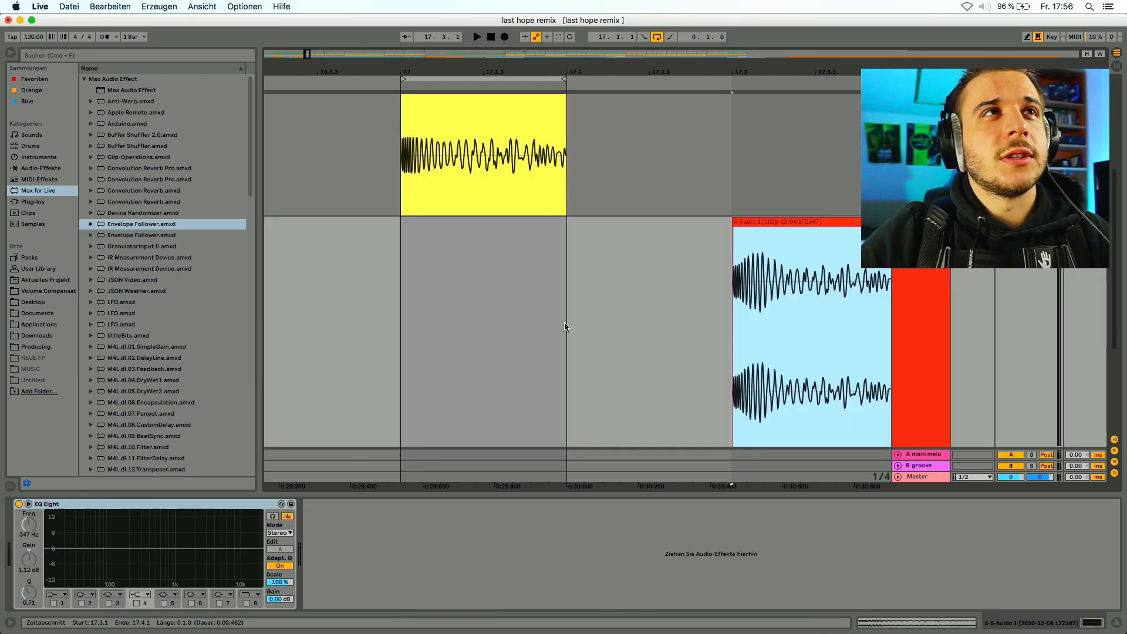
pyautogui.scroll(2, 565, 322)
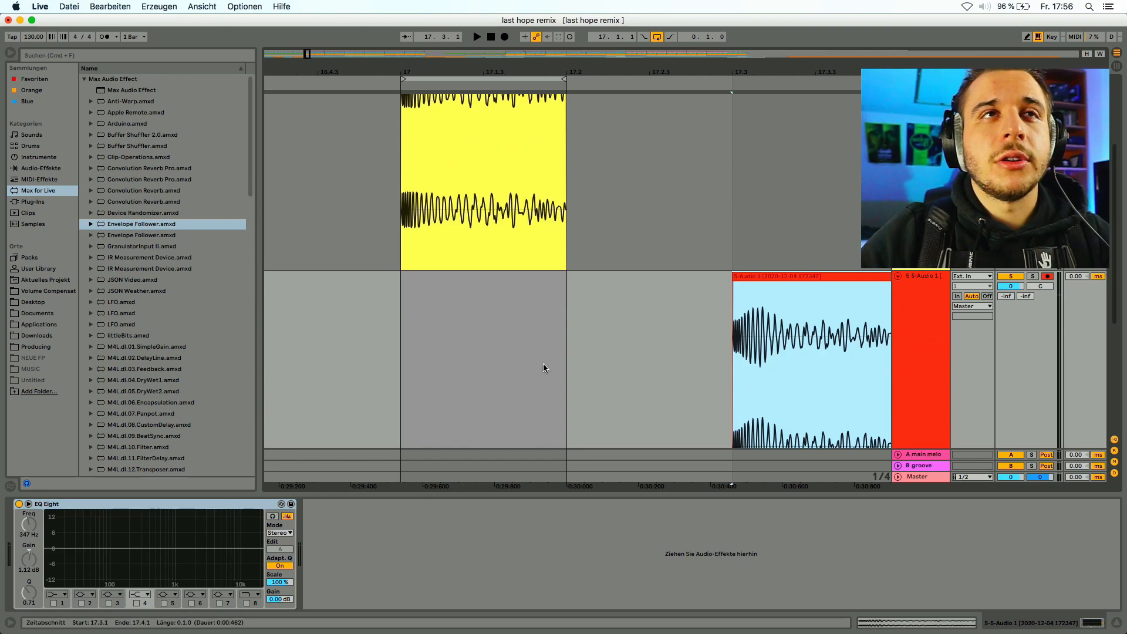
pyautogui.click(421, 315)
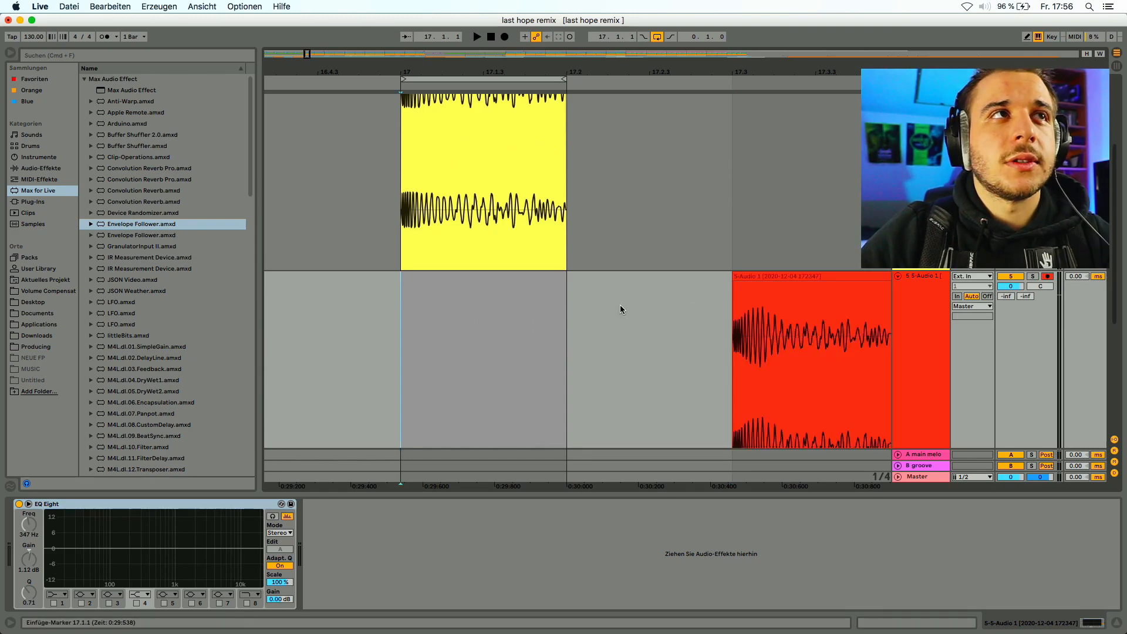
# - Set the red track's monitoring to In and record the yellow track's processed loop onto it from 17.1.1
pyautogui.click(957, 296)
pyautogui.scroll(2, 926, 410)
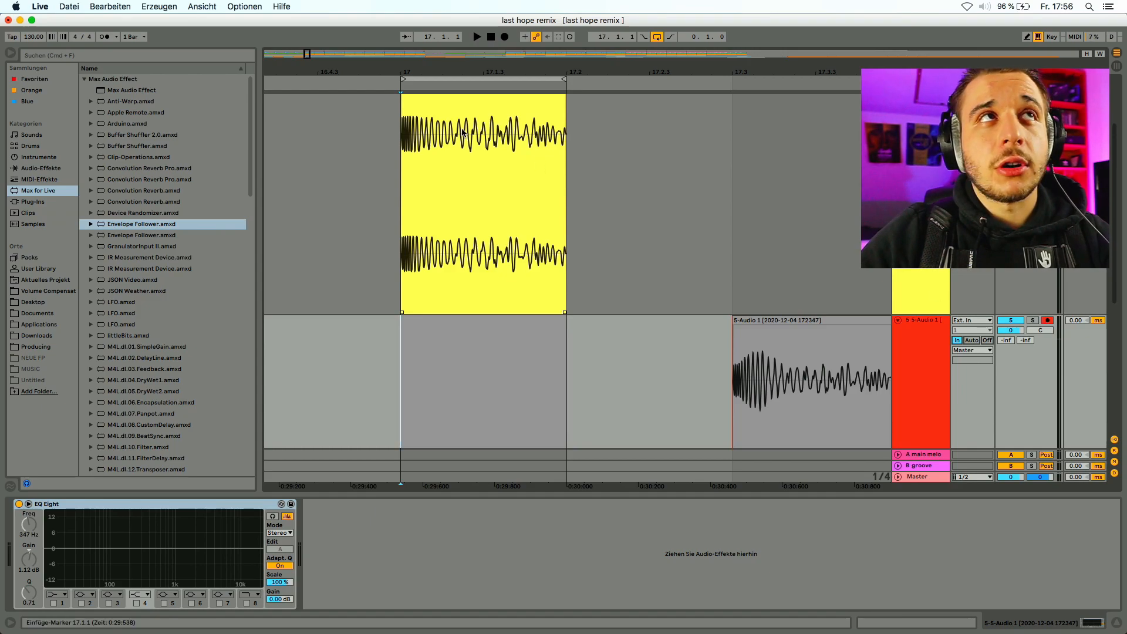
pyautogui.click(504, 37)
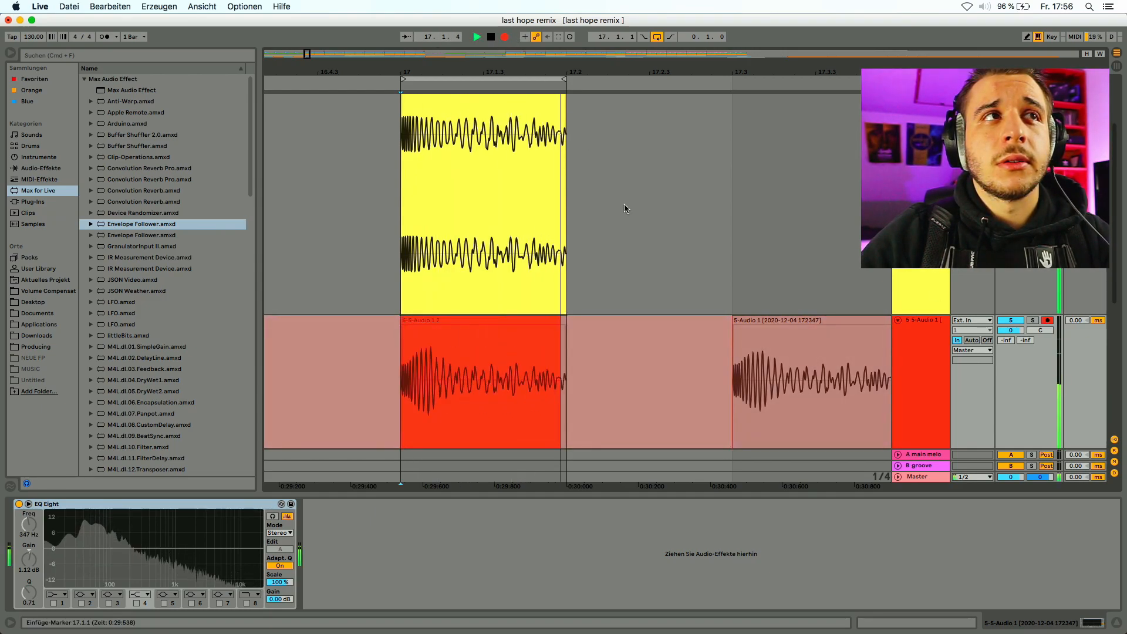
pyautogui.press('space')
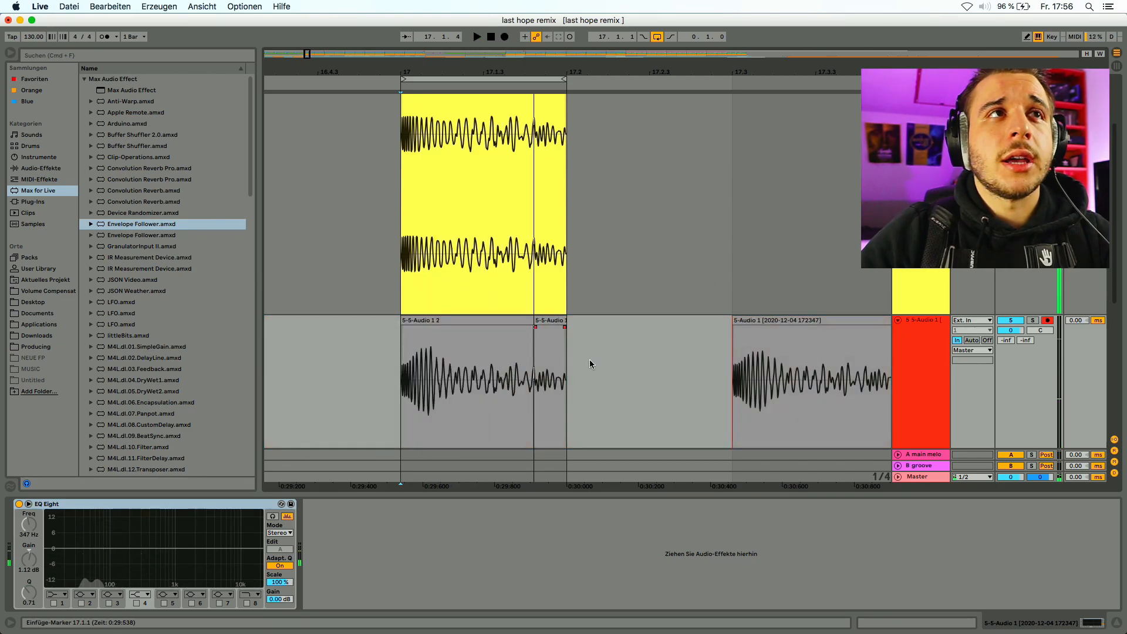
# - Set the red track's monitoring back to Auto and restore the yellow track's output routing, then fold the yellow track
pyautogui.click(922, 376)
pyautogui.click(973, 346)
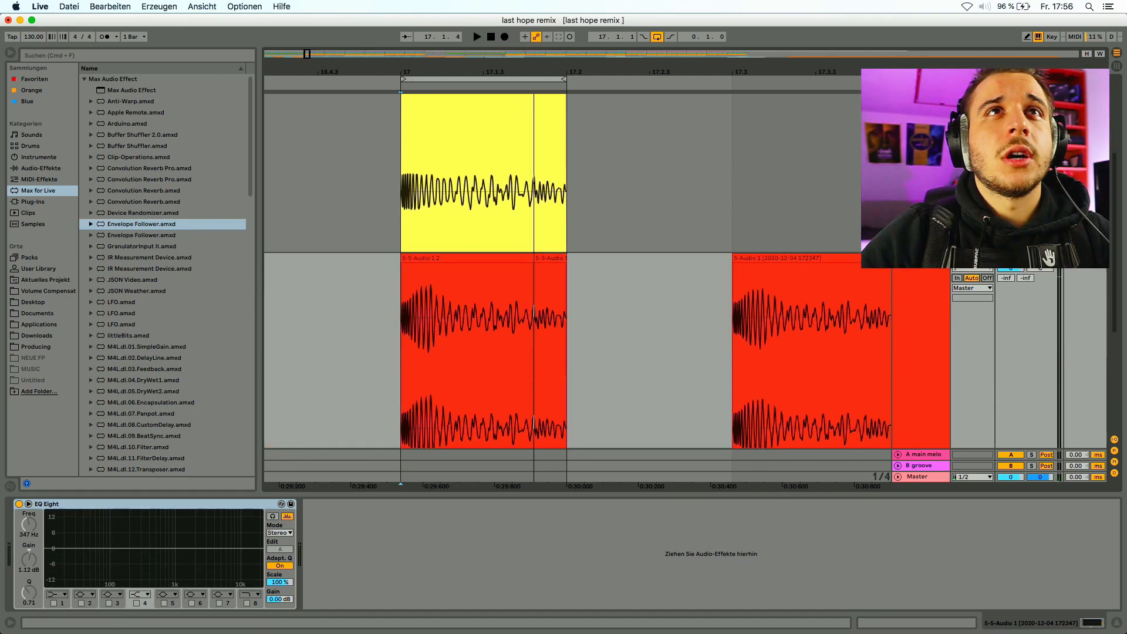
pyautogui.click(973, 147)
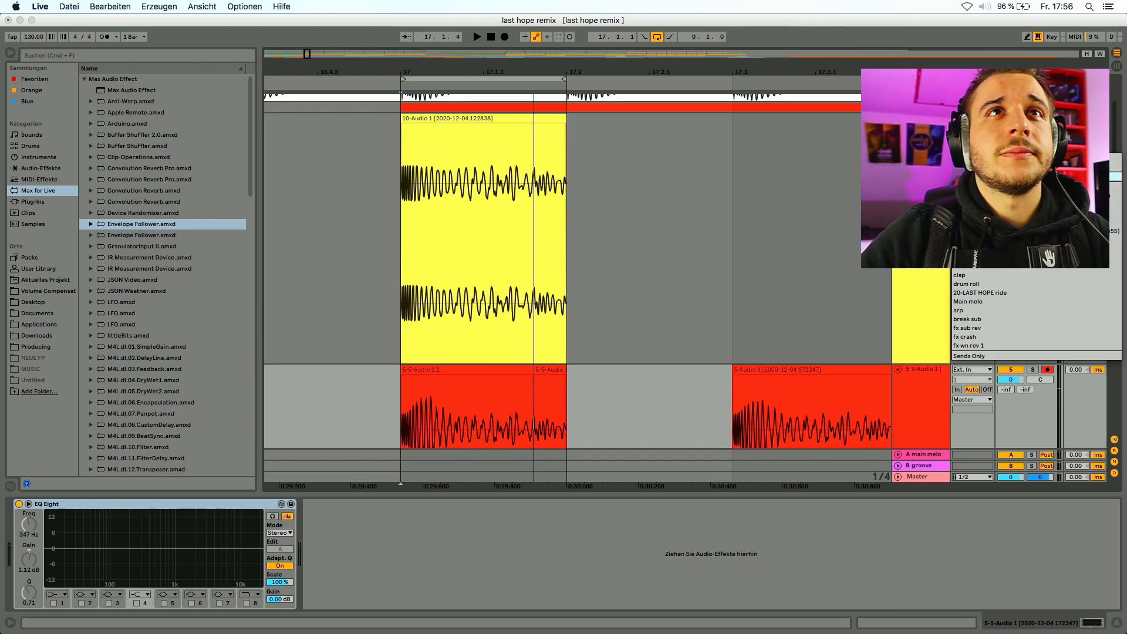
pyautogui.click(897, 119)
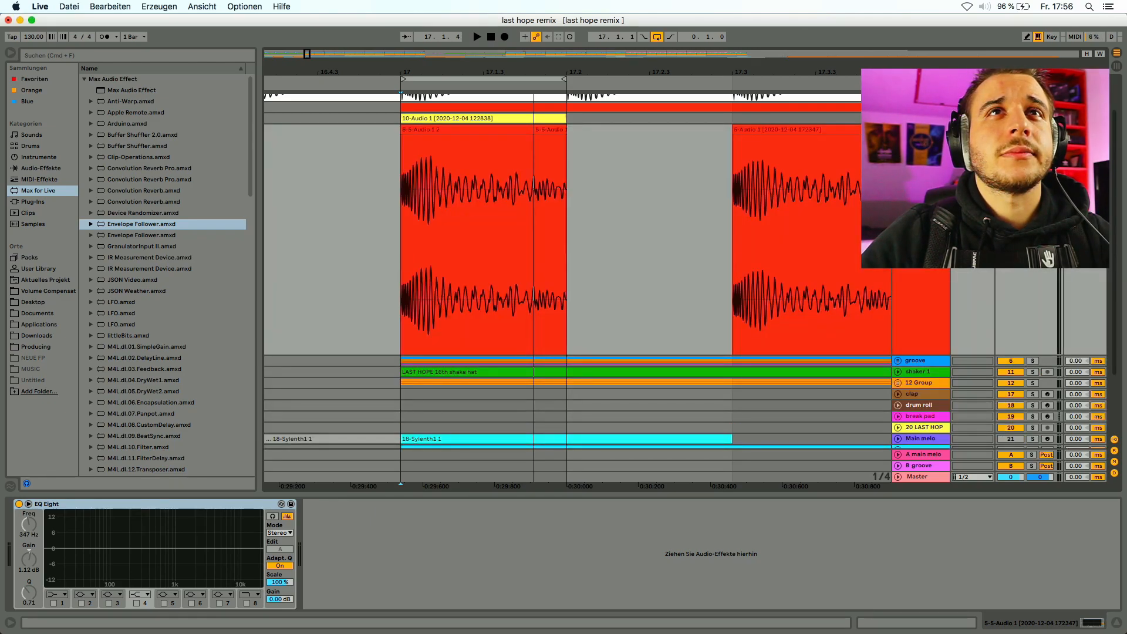
# - Turn the split recording on the red track into one clip from 17.1.1 to 17.2.1 and consolidate it
pyautogui.click(540, 129)
pyautogui.rightClick(600, 202)
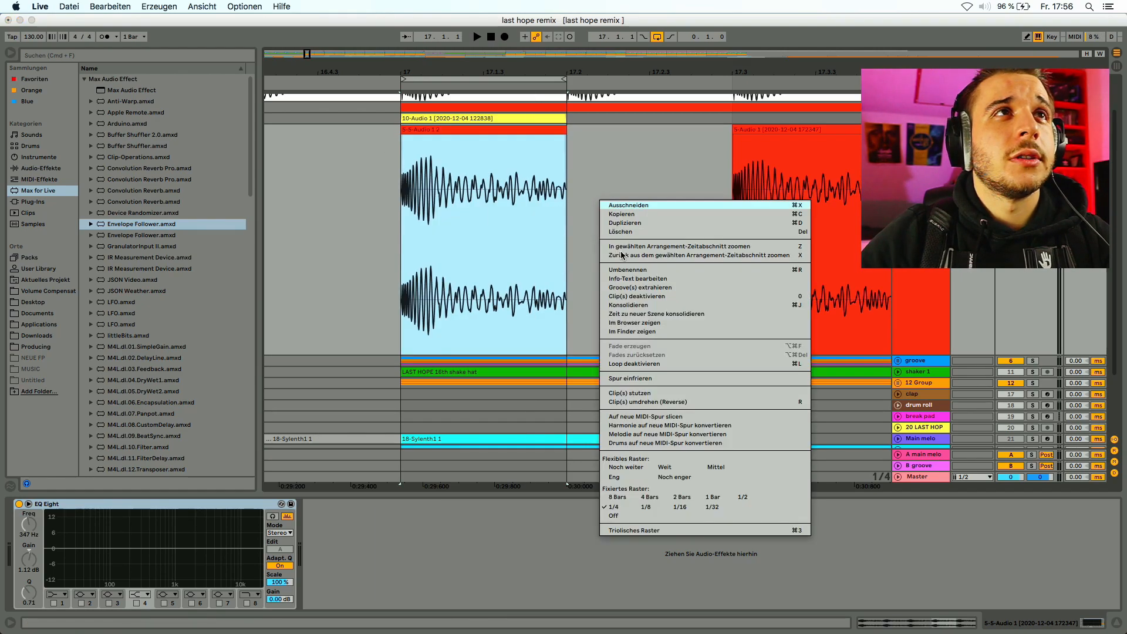
pyautogui.click(614, 508)
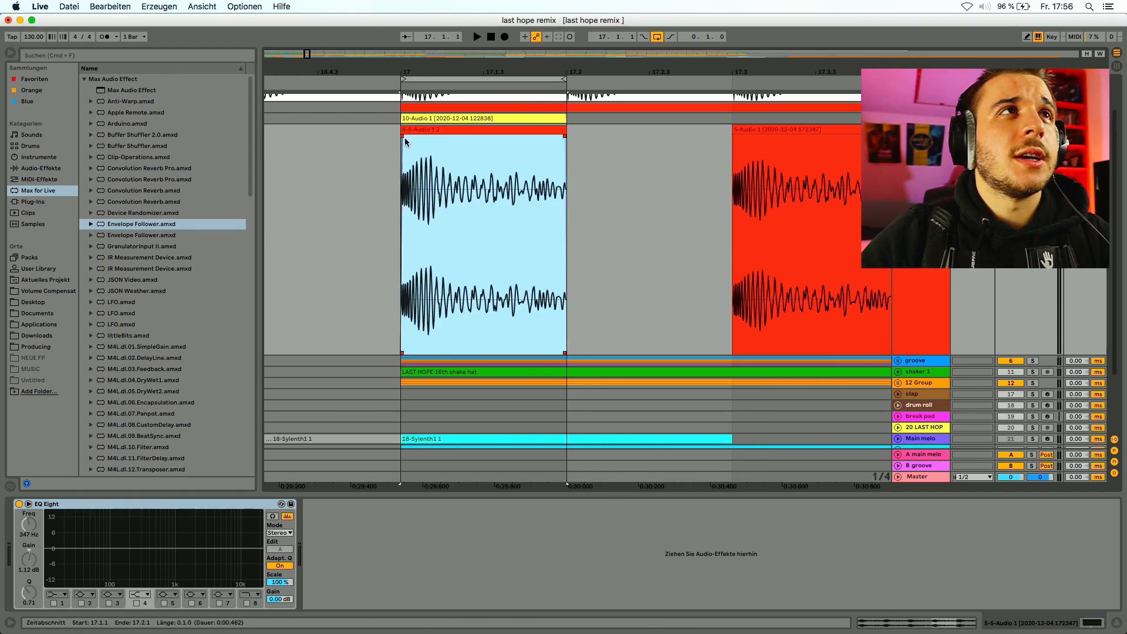
pyautogui.click(402, 140)
pyautogui.click(566, 141)
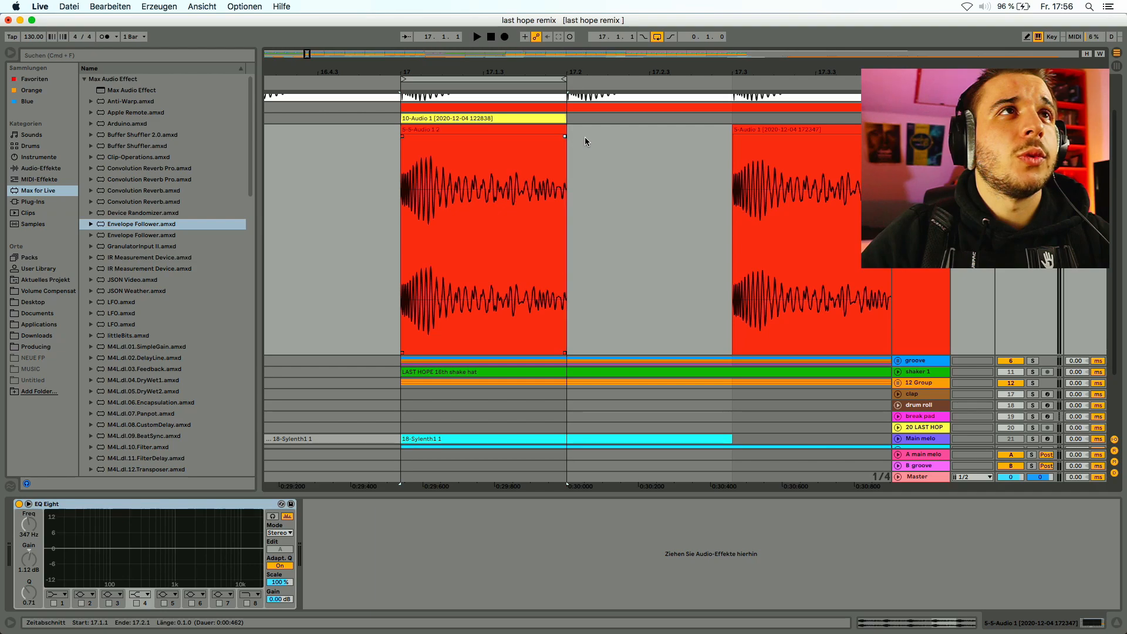
pyautogui.click(532, 130)
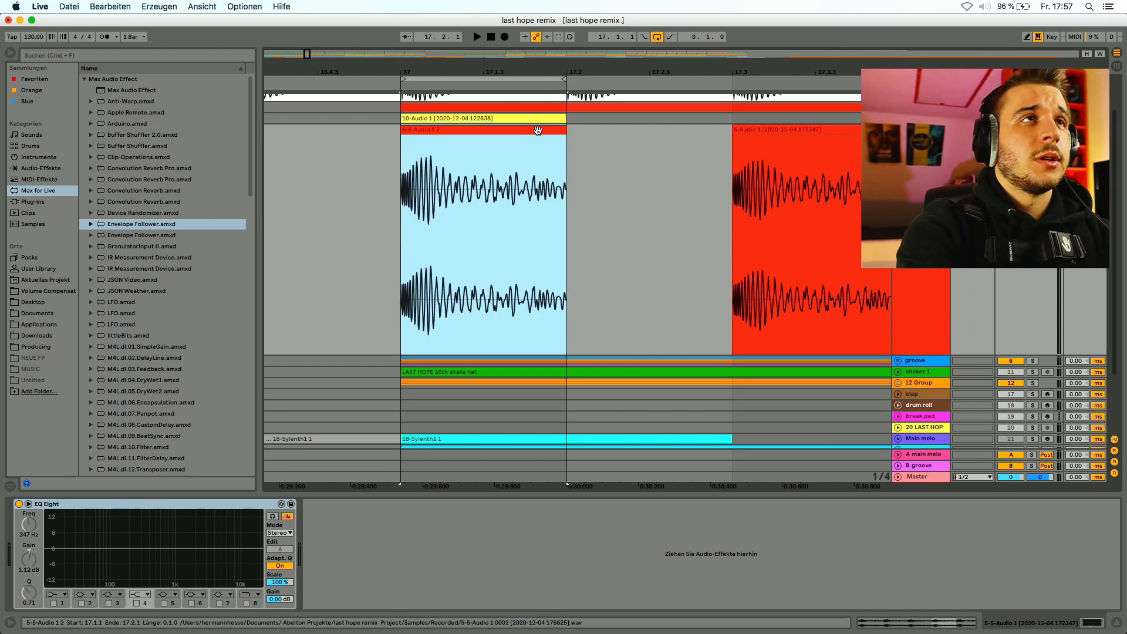
pyautogui.press('super+j')
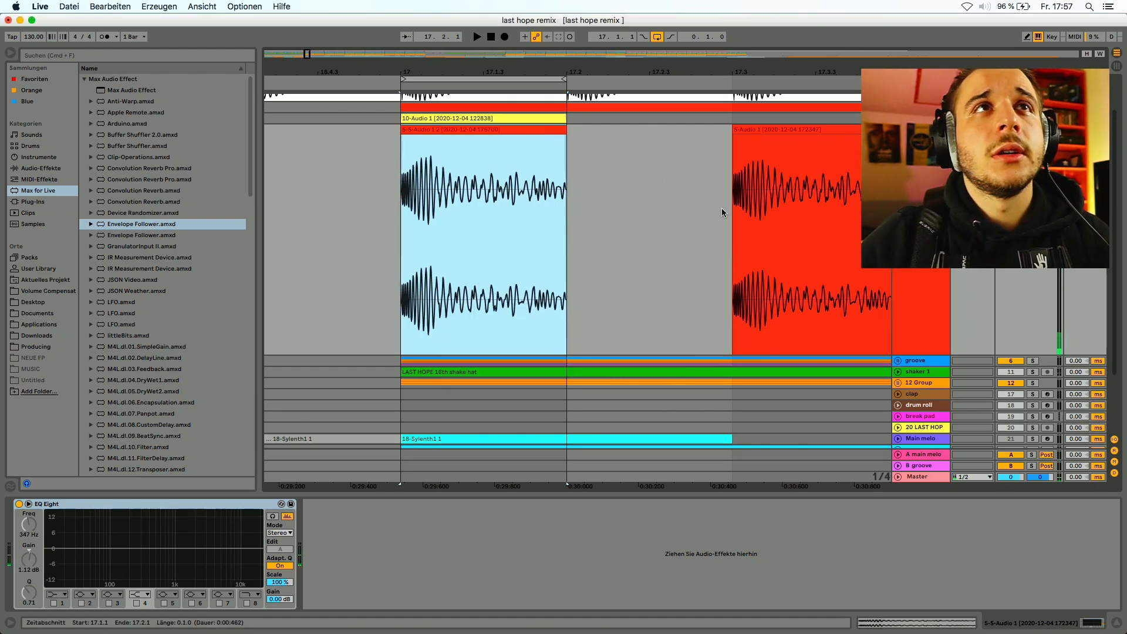
# - Move the older red clip to 17.2, directly after the new recording, and play the loop
pyautogui.moveTo(768, 130); pyautogui.dragTo(614, 135)
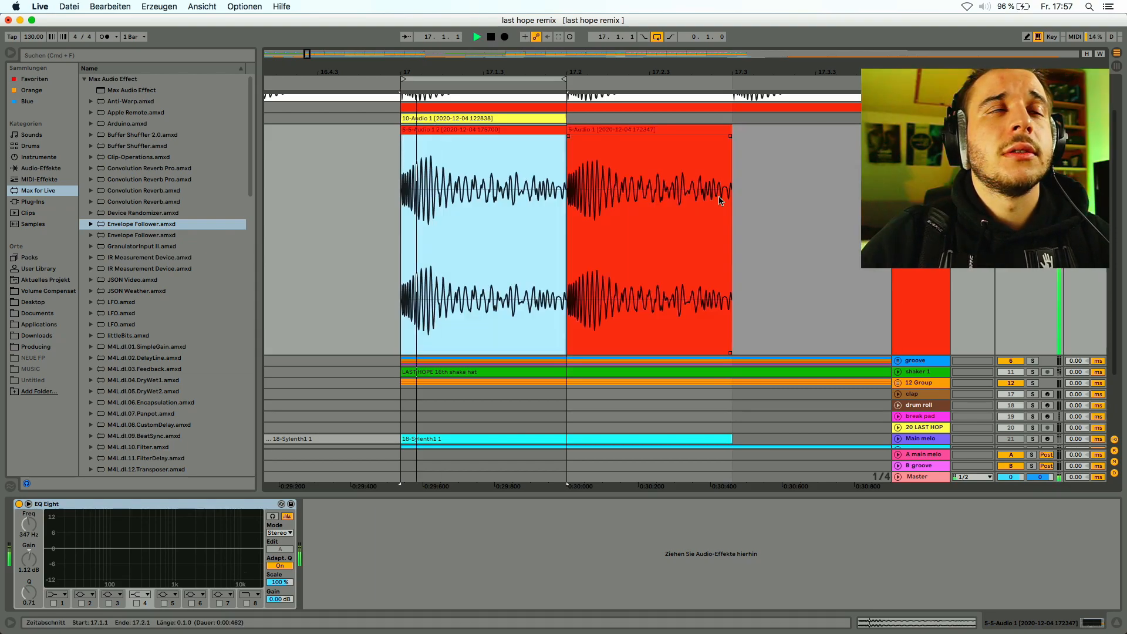
pyautogui.press('space')
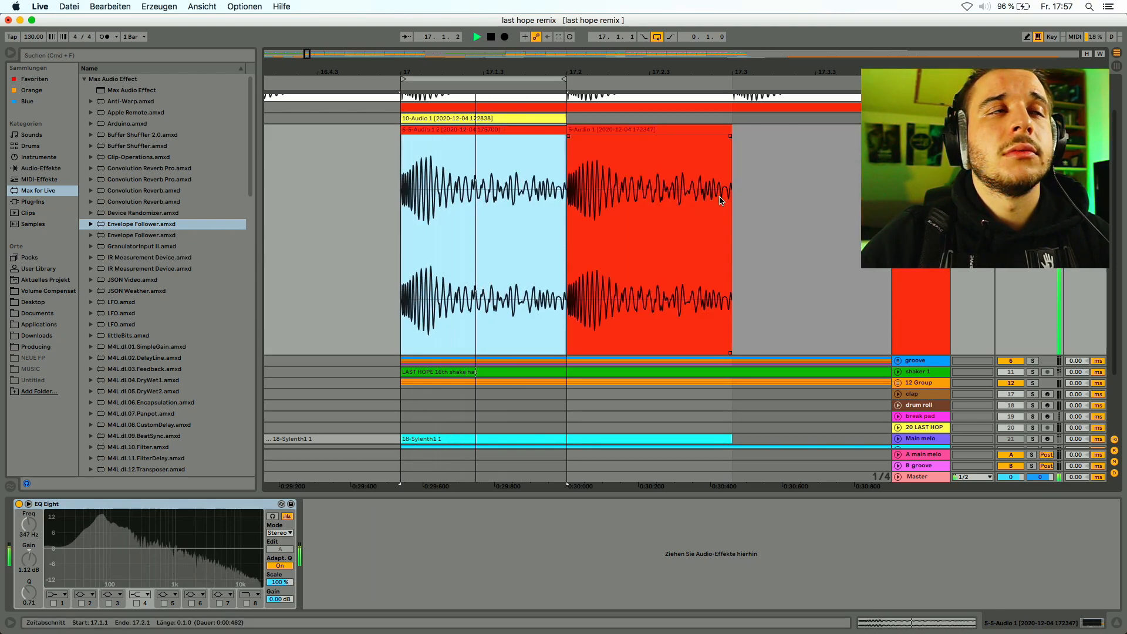
pyautogui.press('space')
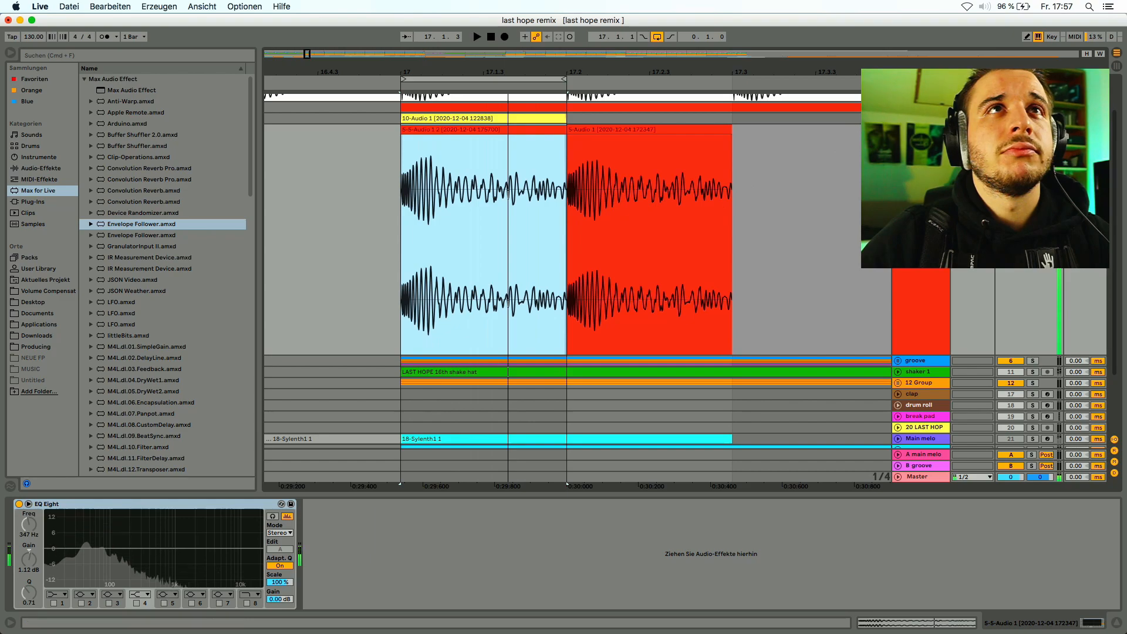
# - Unfold the yellow audio track at a reduced height and bypass both of its EQ Eight devices
pyautogui.click(897, 118)
pyautogui.moveTo(903, 363); pyautogui.dragTo(903, 215)
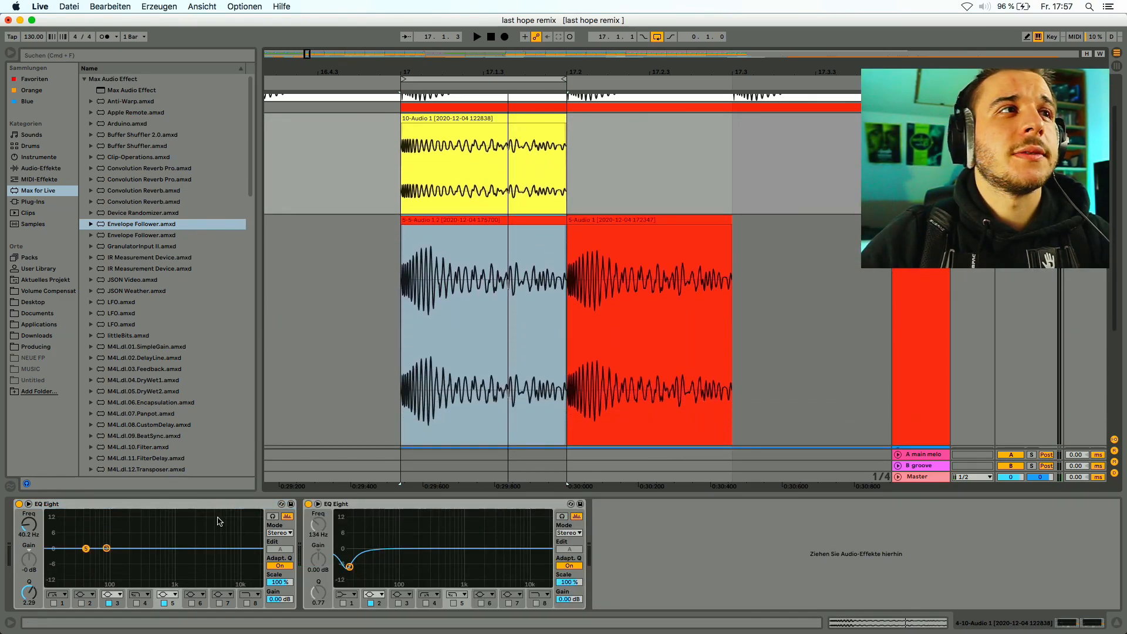
pyautogui.click(308, 505)
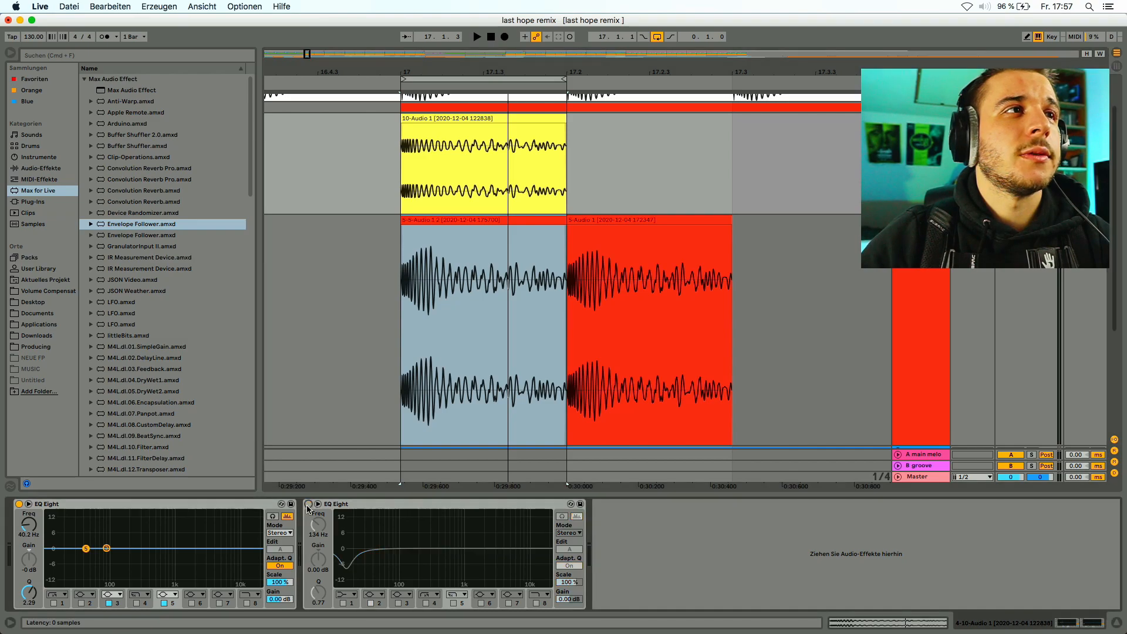
pyautogui.click(19, 504)
# - Play the loop with both of the yellow track's EQ Eight devices bypassed to judge the recorded bass
pyautogui.press('space')
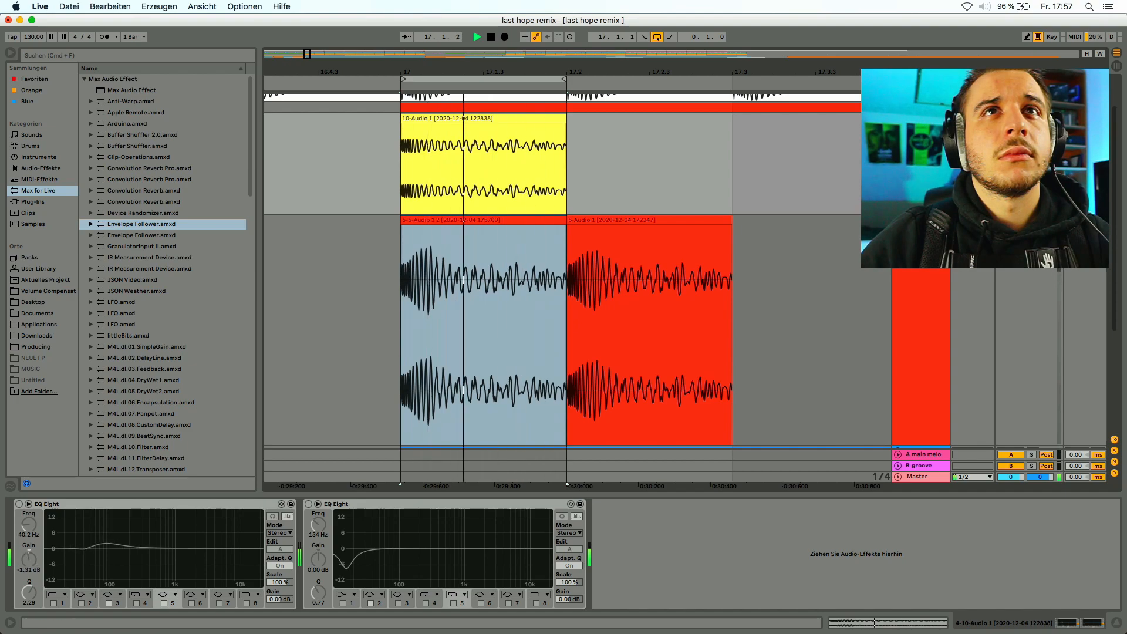
pyautogui.press('space')
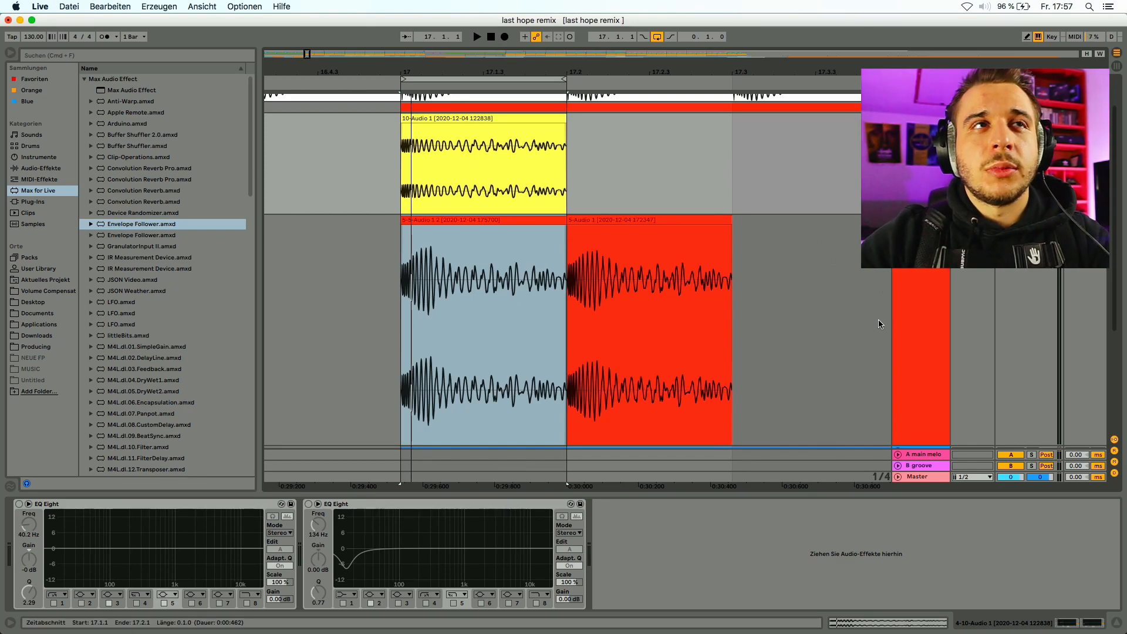
pyautogui.press('space')
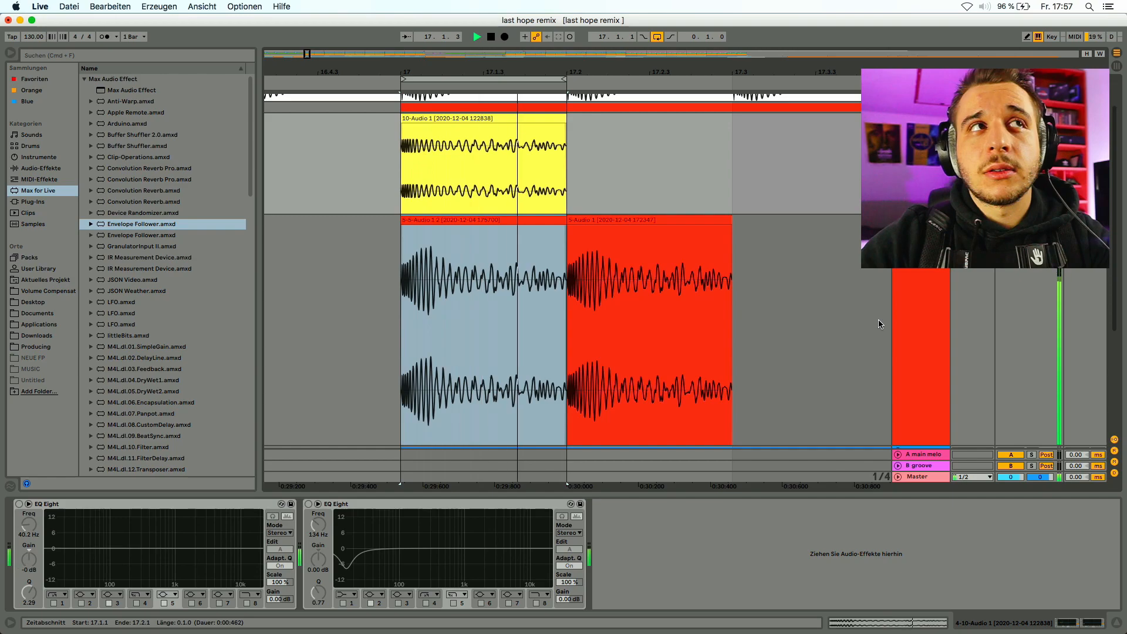